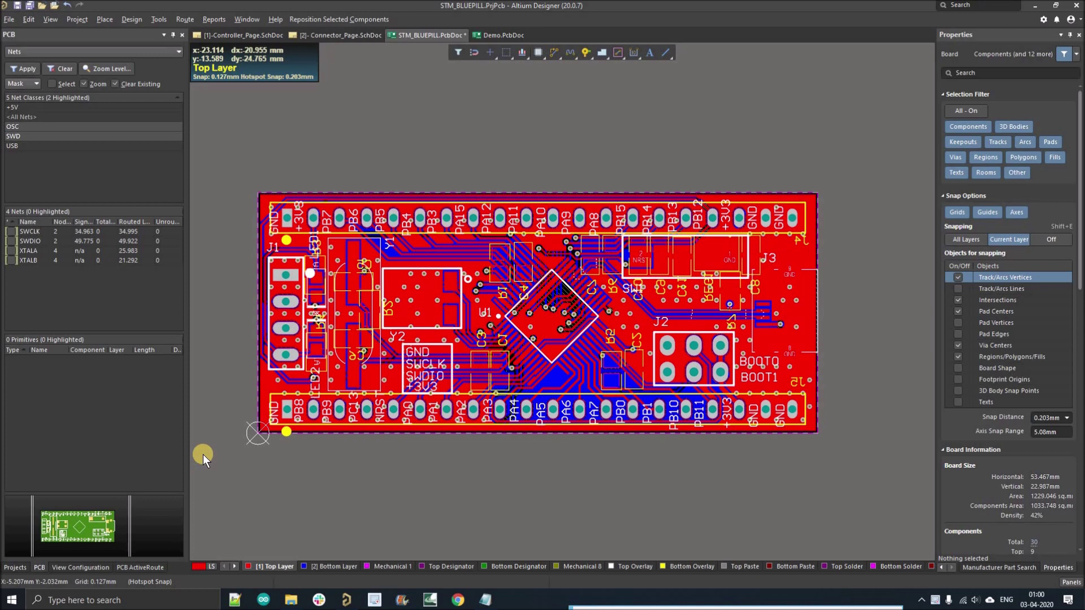
Step: Highlight the NETCLASSES note lines on comparing nets and applying design rules to multiple nets together
{"action": "left_click", "coordinate": [485, 599]}
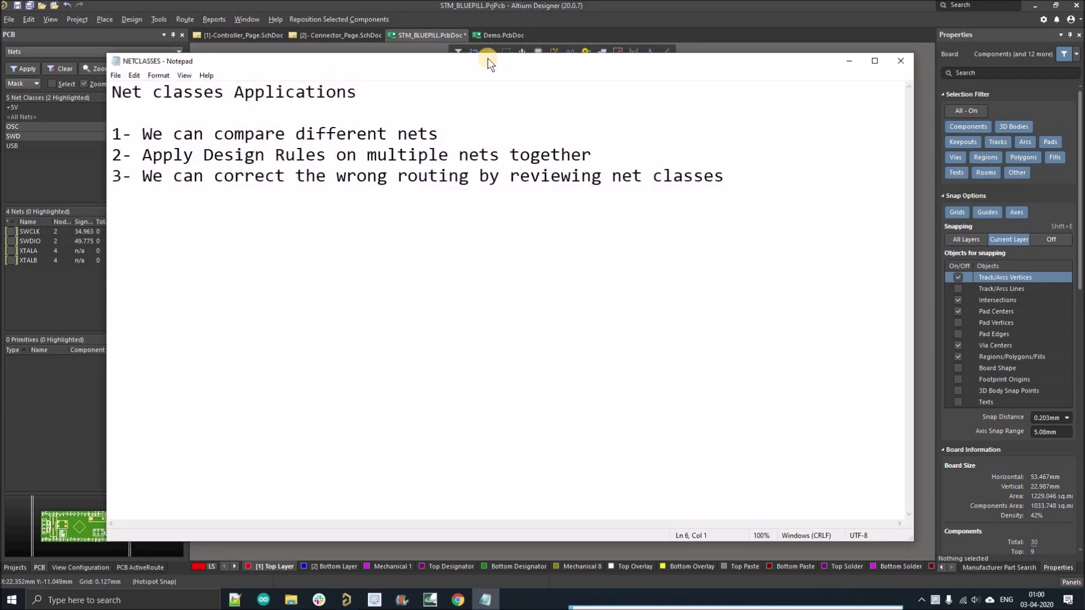
{"action": "left_click_drag", "start_coordinate": [565, 60], "coordinate": [846, 80]}
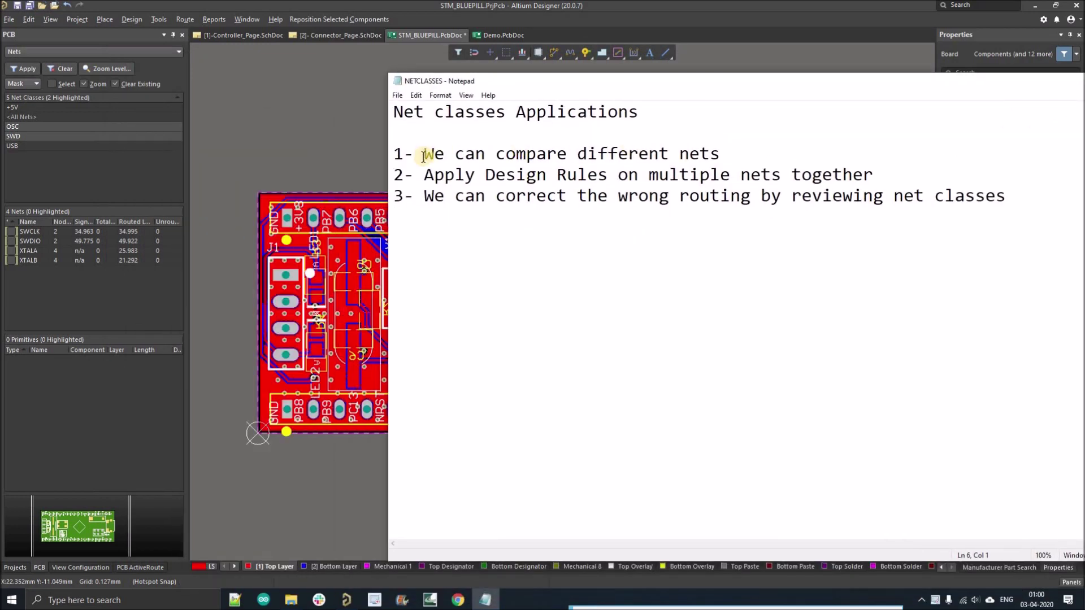
{"action": "left_click_drag", "start_coordinate": [425, 154], "coordinate": [727, 158]}
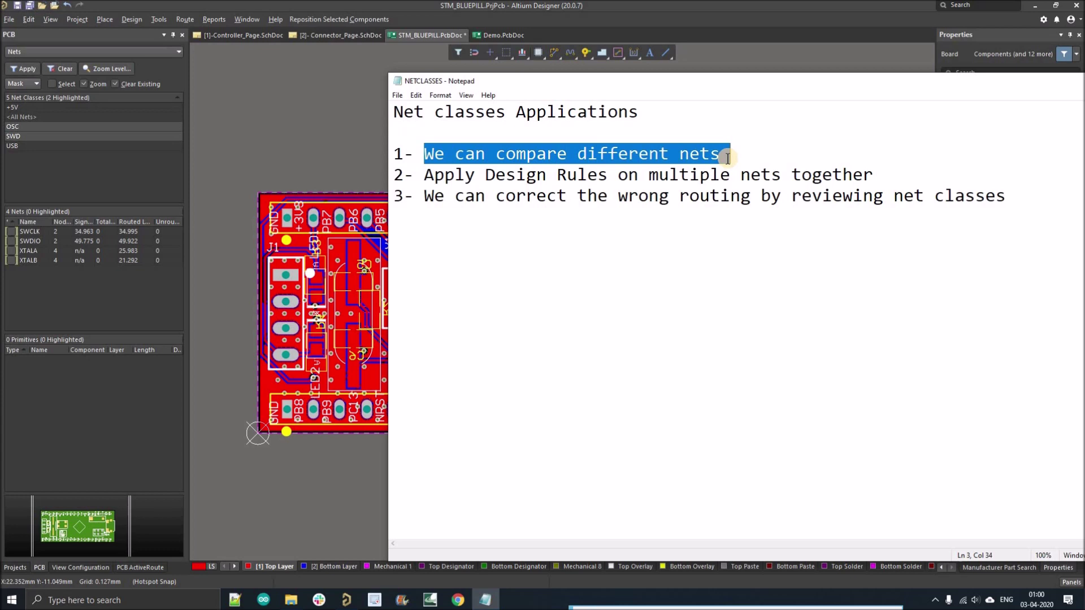
{"action": "left_click", "coordinate": [593, 282]}
{"action": "left_click_drag", "start_coordinate": [423, 182], "coordinate": [883, 175]}
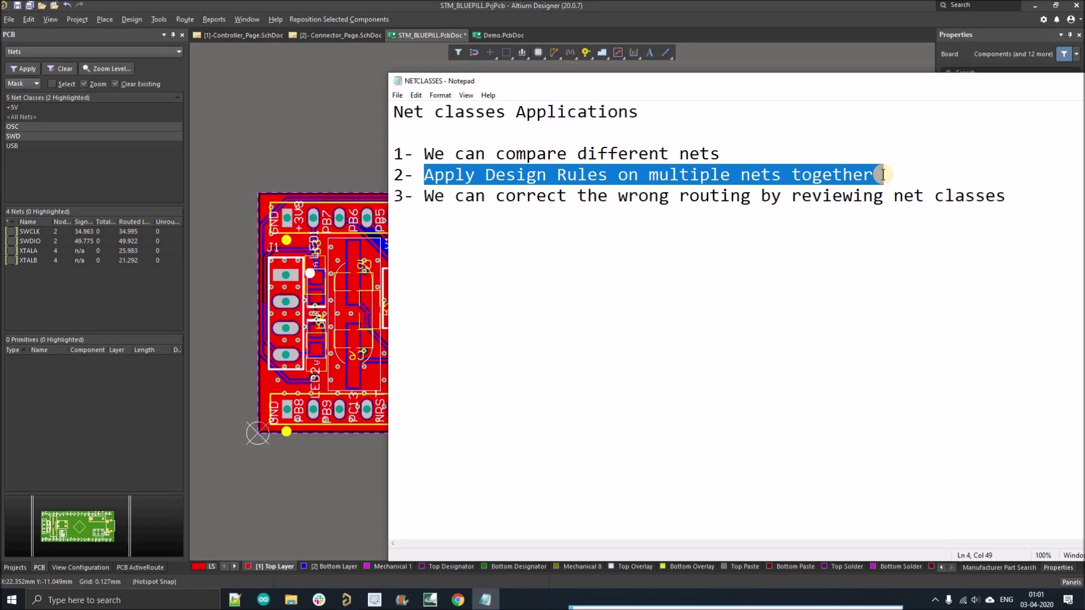
{"action": "left_click_drag", "start_coordinate": [849, 80], "coordinate": [660, 138]}
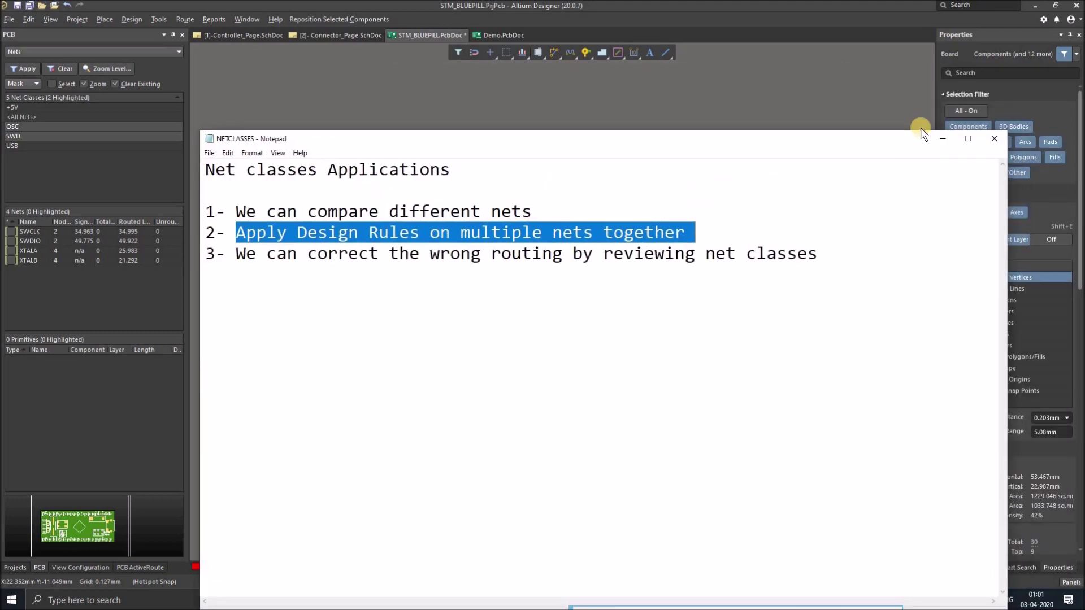
Step: Back in the PCB panel, highlight the +5V net class and the +3V3 and +5V nets
{"action": "key", "text": "alt+Tab"}
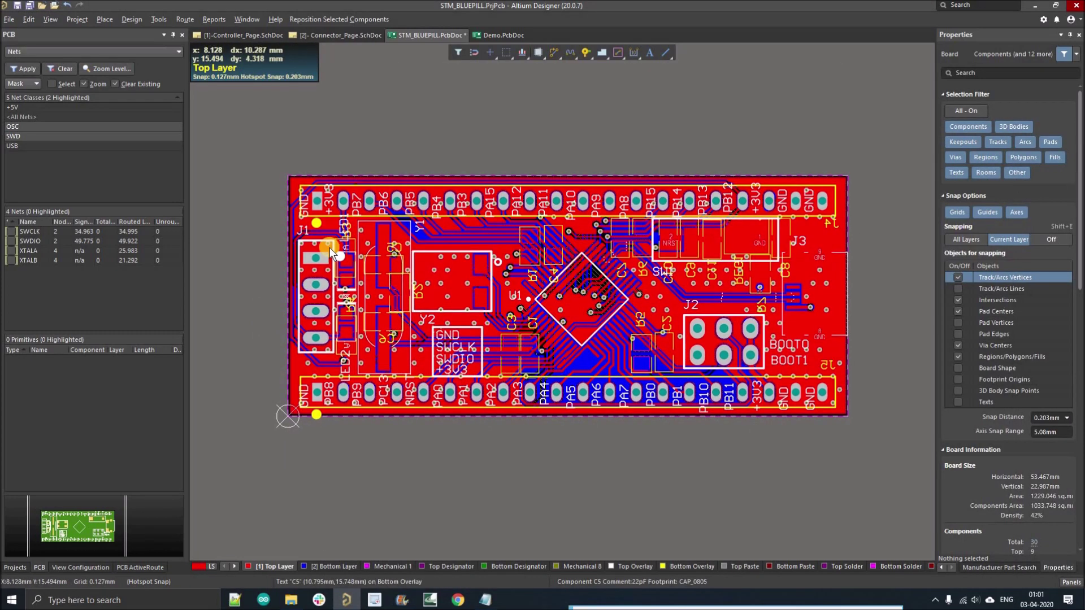
{"action": "left_click", "coordinate": [18, 106]}
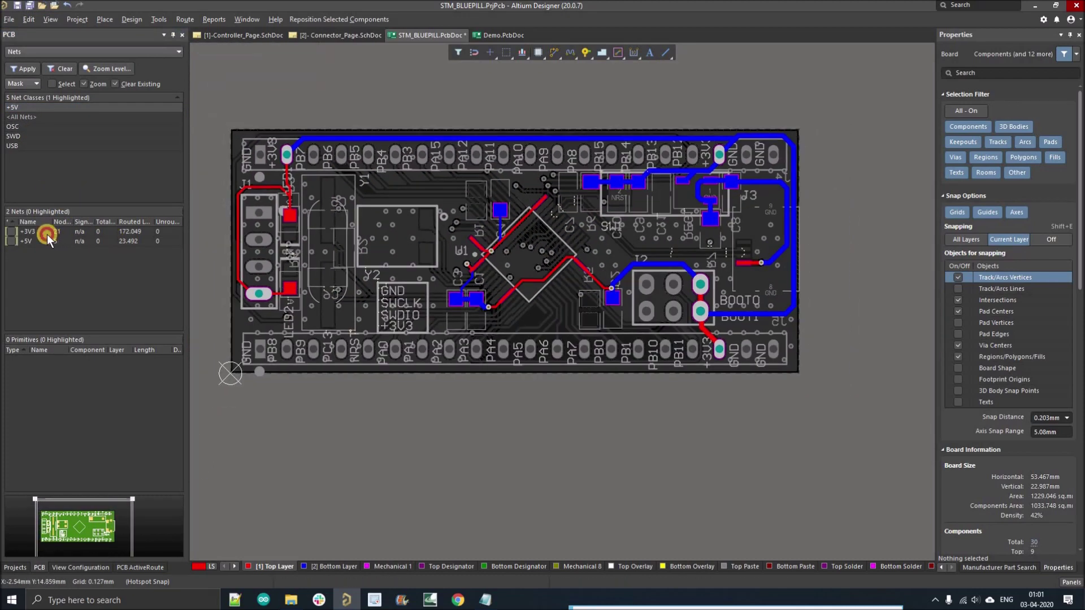
{"action": "left_click", "coordinate": [45, 234]}
{"action": "left_click", "coordinate": [41, 239]}
{"action": "left_click", "coordinate": [45, 232]}
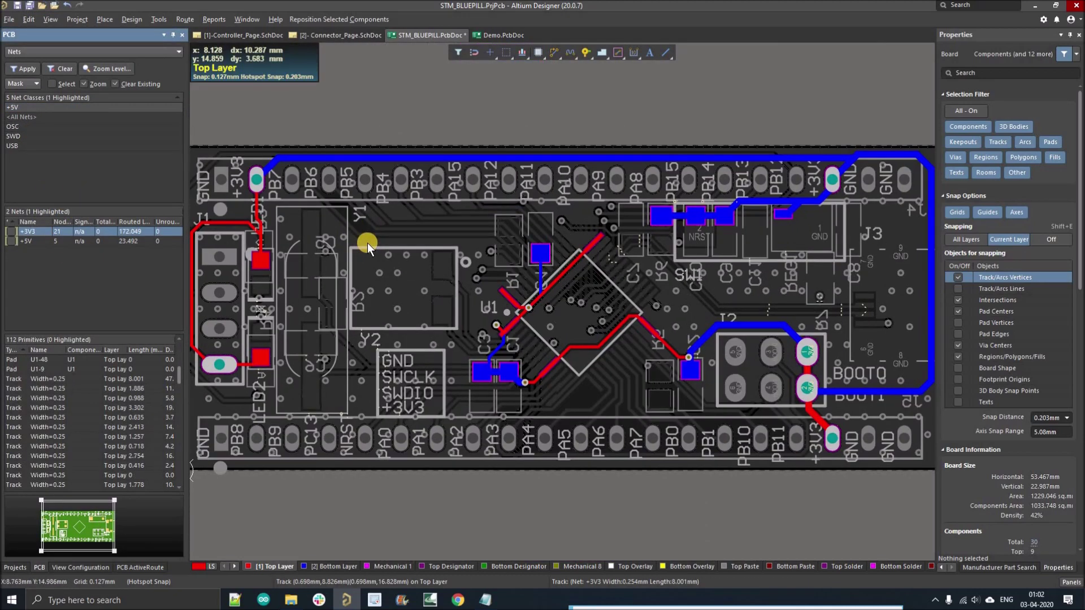
{"action": "left_click", "coordinate": [43, 240]}
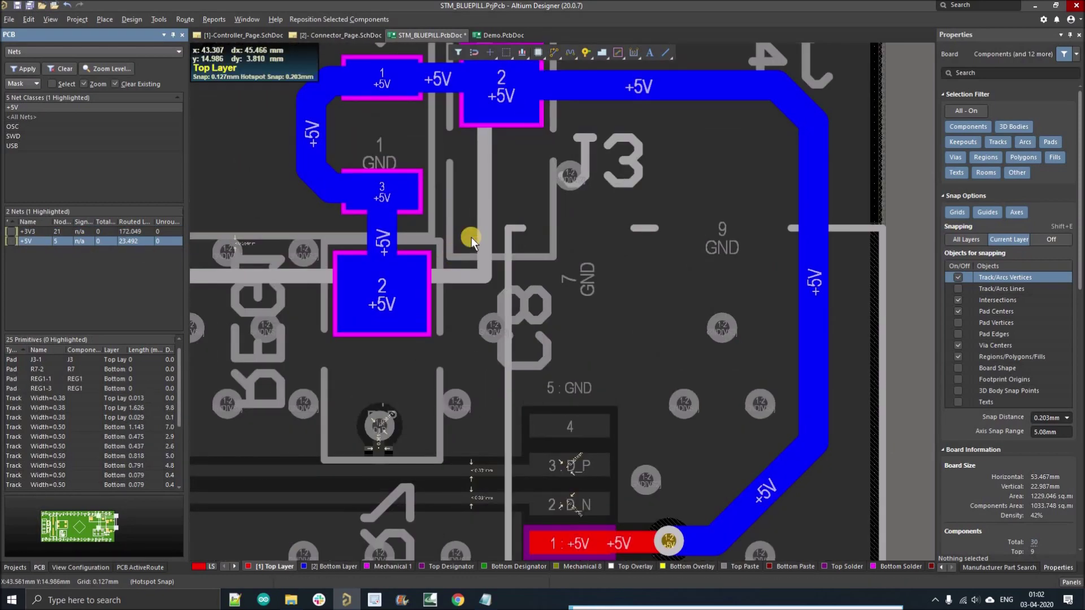
{"action": "scroll", "coordinate": [510, 223], "scroll_direction": "down", "scroll_amount": 6, "text": "ctrl"}
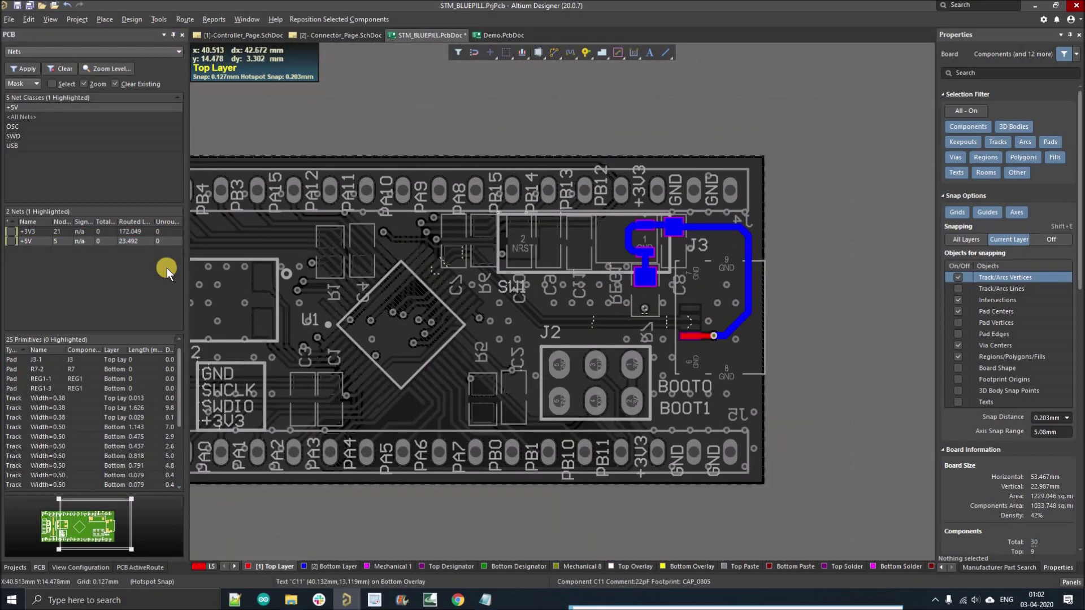
{"action": "left_click", "coordinate": [25, 109]}
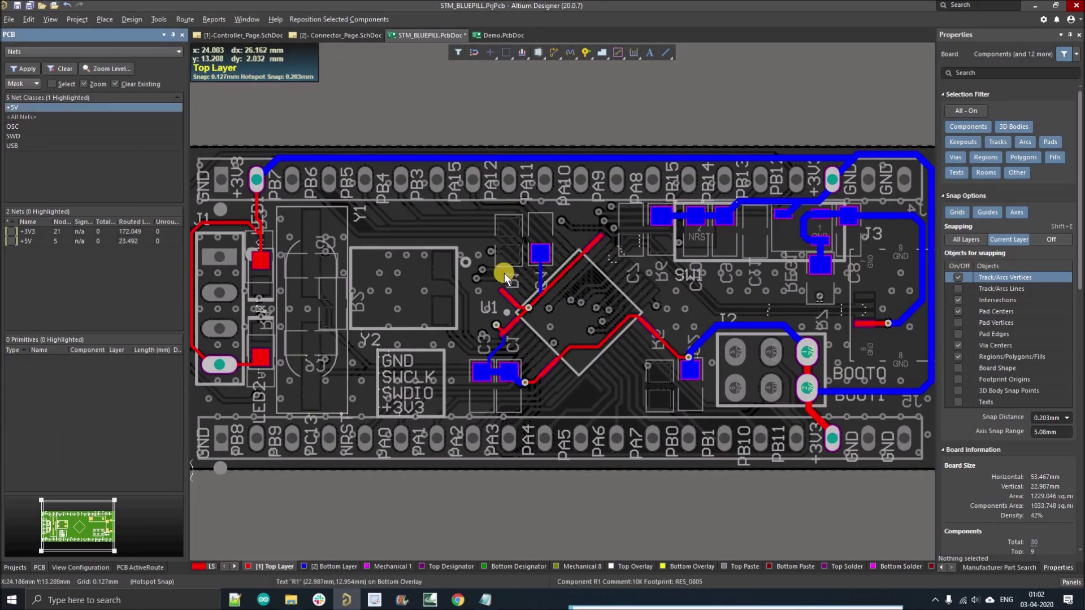
Step: Highlight the USB net class so its D_N and D_P tracks stand out, then zoom out
{"action": "left_click", "coordinate": [21, 146]}
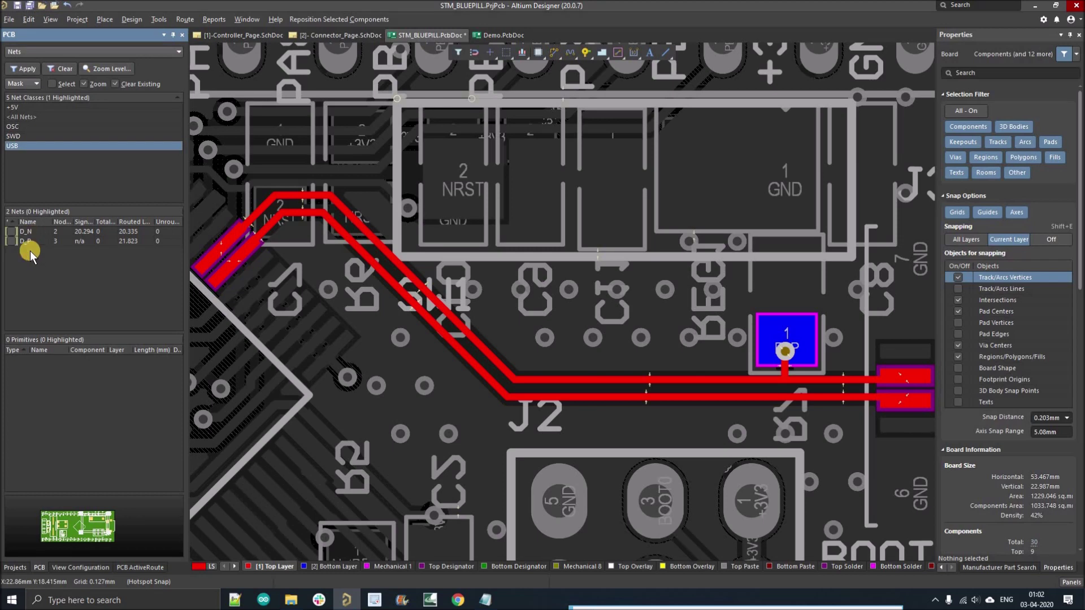
{"action": "scroll", "coordinate": [468, 270], "scroll_direction": "down", "scroll_amount": 4, "text": "ctrl"}
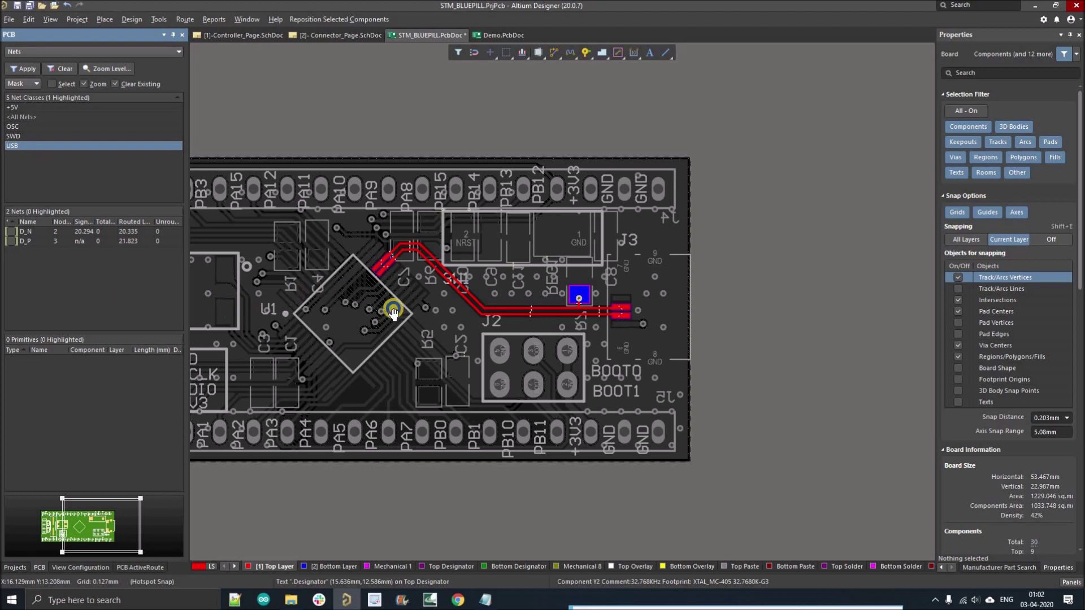
{"action": "scroll", "coordinate": [392, 310], "scroll_direction": "left", "scroll_amount": 3}
{"action": "scroll", "coordinate": [393, 310], "scroll_direction": "up", "scroll_amount": 1}
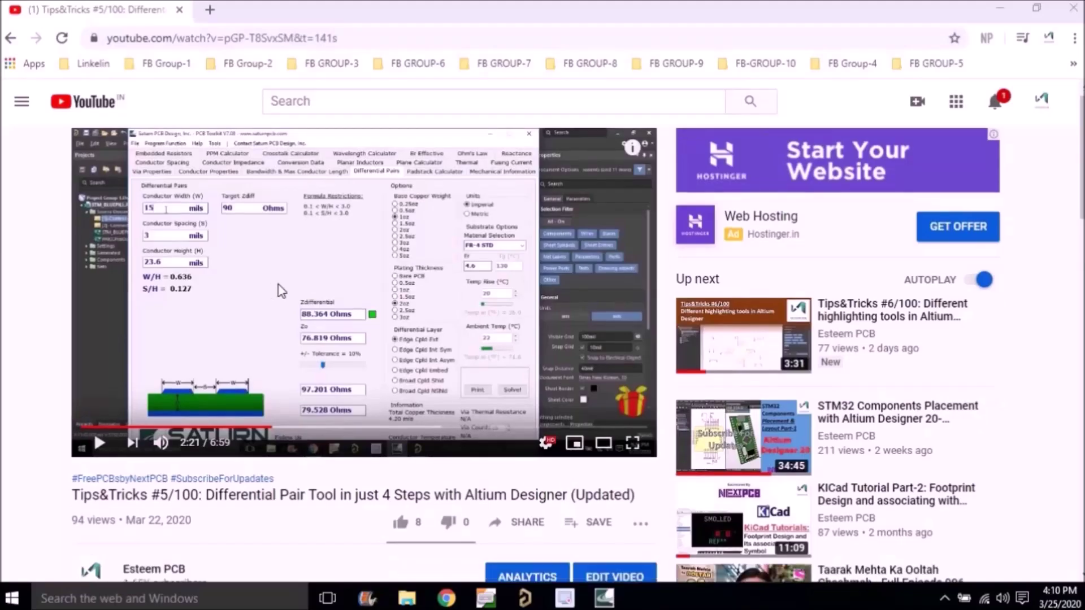
Step: Open the NextPCB free registration link from the video description
{"action": "scroll", "coordinate": [131, 228], "scroll_direction": "down", "scroll_amount": 5}
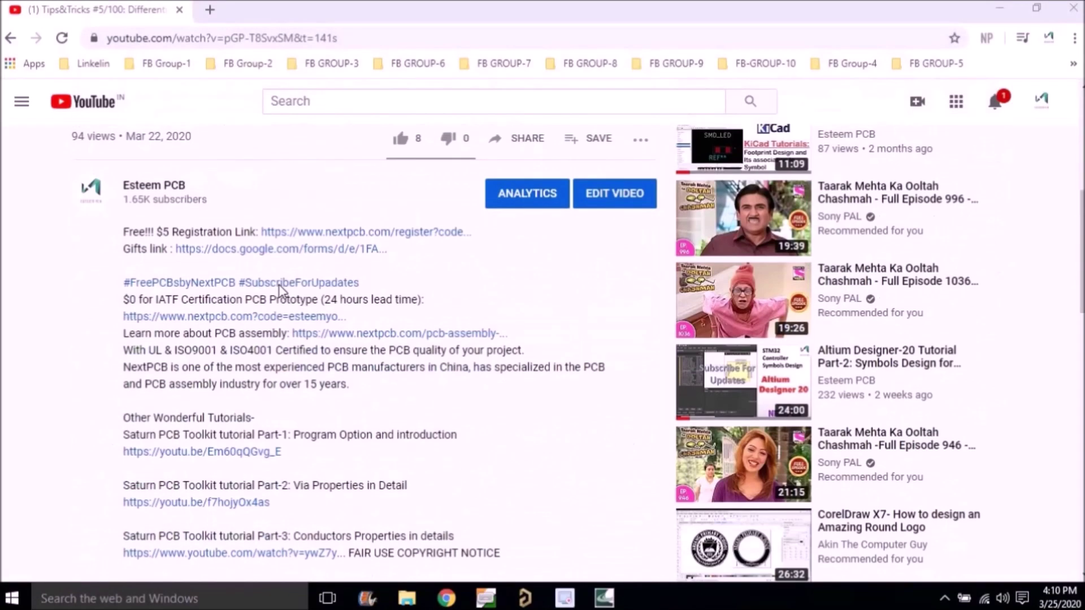
{"action": "left_click_drag", "start_coordinate": [124, 229], "coordinate": [480, 230]}
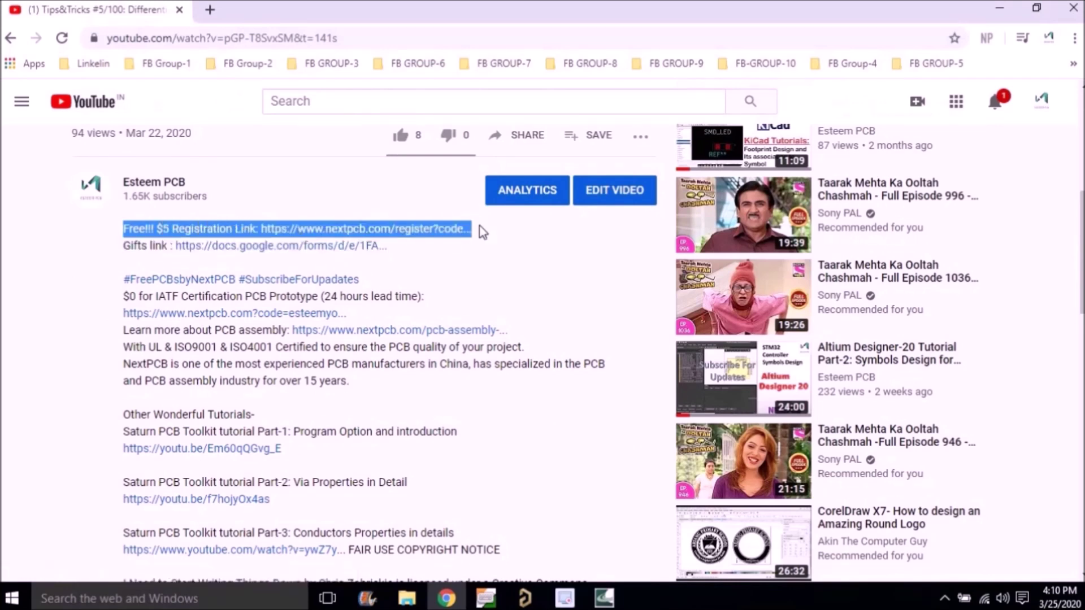
{"action": "left_click", "coordinate": [487, 253]}
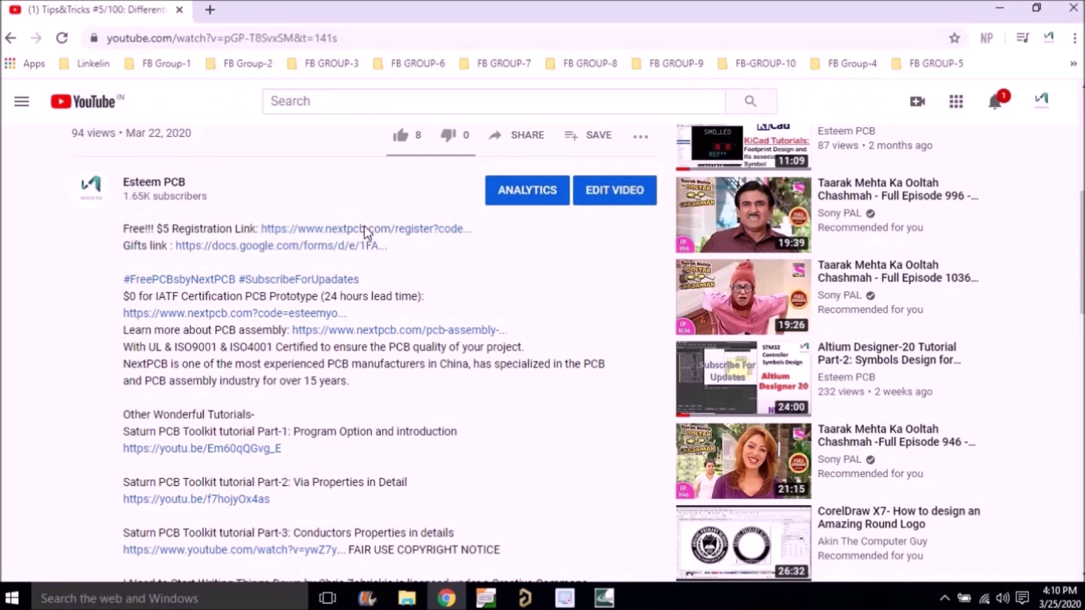
{"action": "left_click", "coordinate": [364, 228]}
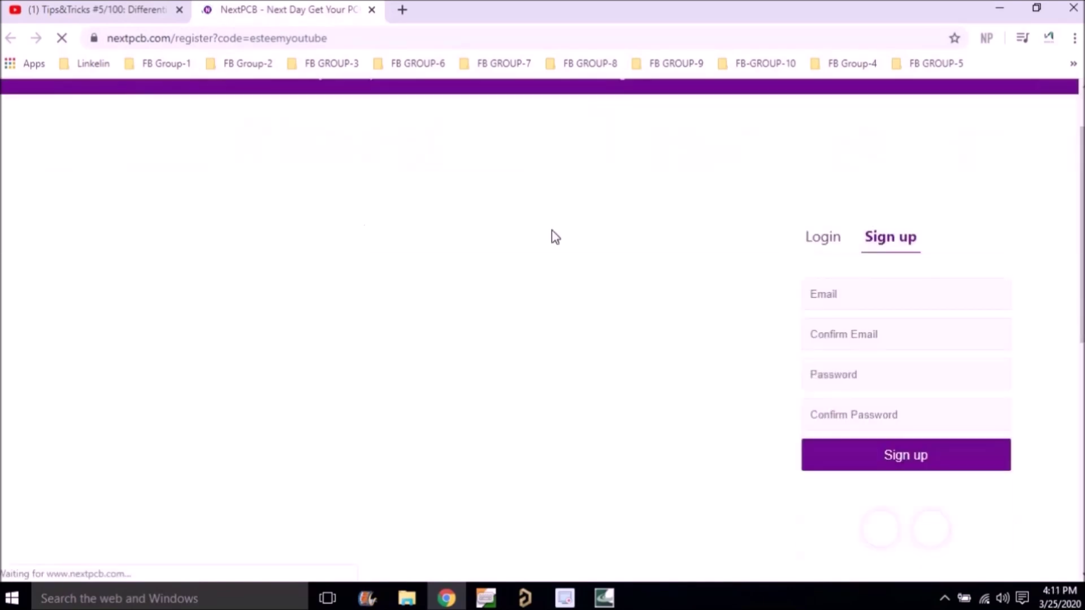
Step: Fill in the sign-up e-mail fields, solve the bus reCAPTCHA, and submit the registration
{"action": "left_click", "coordinate": [946, 296]}
{"action": "key", "text": "BackSpace"}
{"action": "key", "text": "BackSpace"}
{"action": "key", "text": "BackSpace"}
{"action": "key", "text": "BackSpace"}
{"action": "key", "text": "BackSpace"}
{"action": "key", "text": "BackSpace"}
{"action": "key", "text": "BackSpace"}
{"action": "key", "text": "BackSpace"}
{"action": "key", "text": "BackSpace"}
{"action": "key", "text": "BackSpace"}
{"action": "key", "text": "BackSpace"}
{"action": "key", "text": "BackSpace"}
{"action": "key", "text": "BackSpace"}
{"action": "key", "text": "BackSpace"}
{"action": "key", "text": "BackSpace"}
{"action": "key", "text": "BackSpace"}
{"action": "key", "text": "BackSpace"}
{"action": "key", "text": "BackSpace"}
{"action": "key", "text": "BackSpace"}
{"action": "key", "text": "BackSpace"}
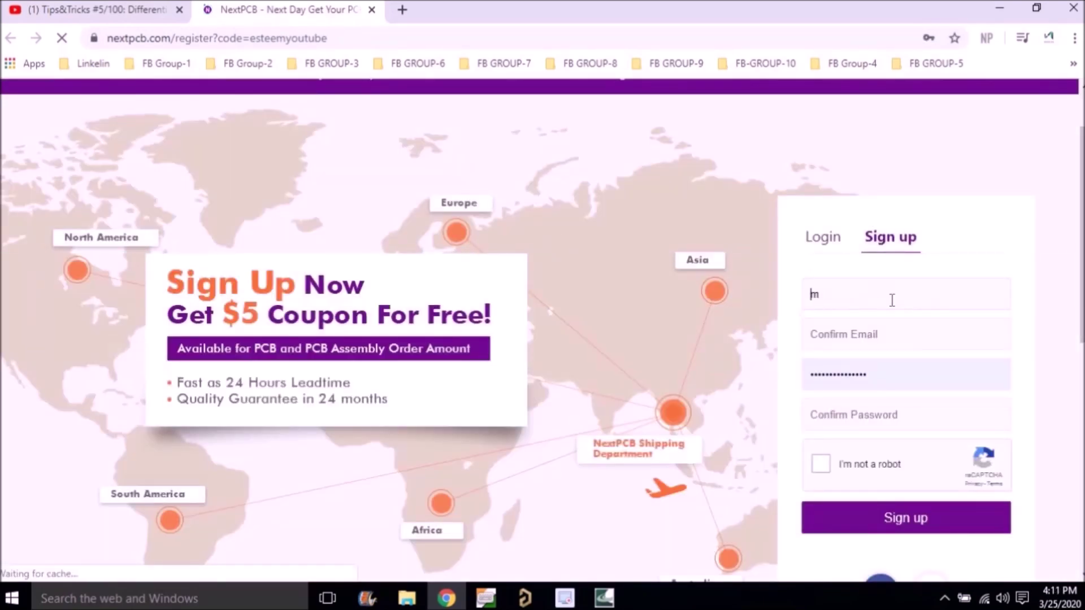
{"action": "left_click", "coordinate": [859, 334]}
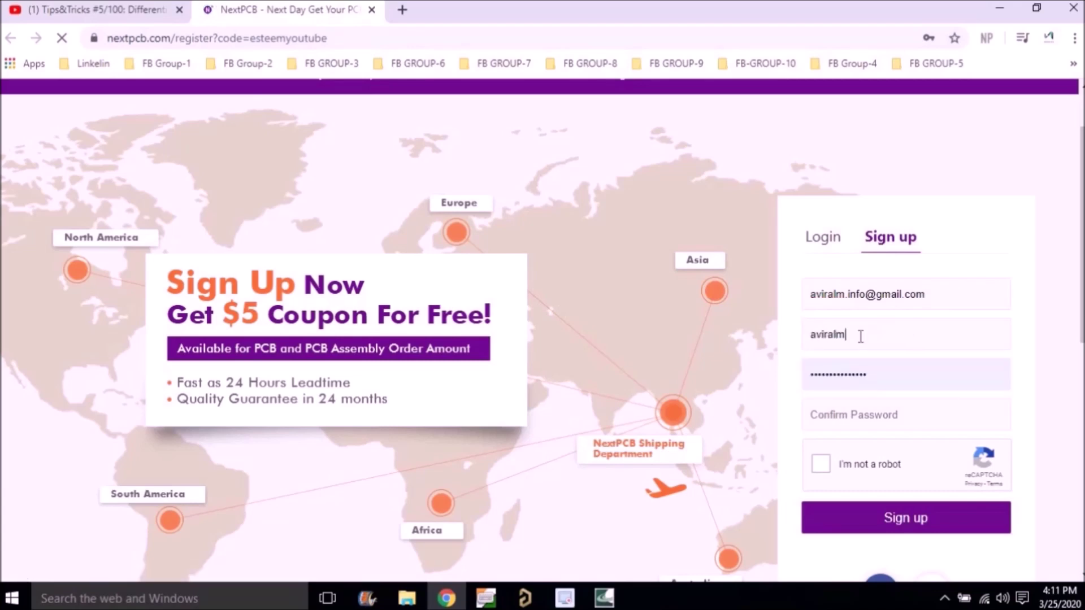
{"action": "left_click", "coordinate": [904, 415]}
{"action": "left_click", "coordinate": [821, 464]}
{"action": "left_click", "coordinate": [604, 404]}
{"action": "left_click", "coordinate": [683, 404]}
{"action": "left_click", "coordinate": [683, 482]}
{"action": "left_click", "coordinate": [758, 550]}
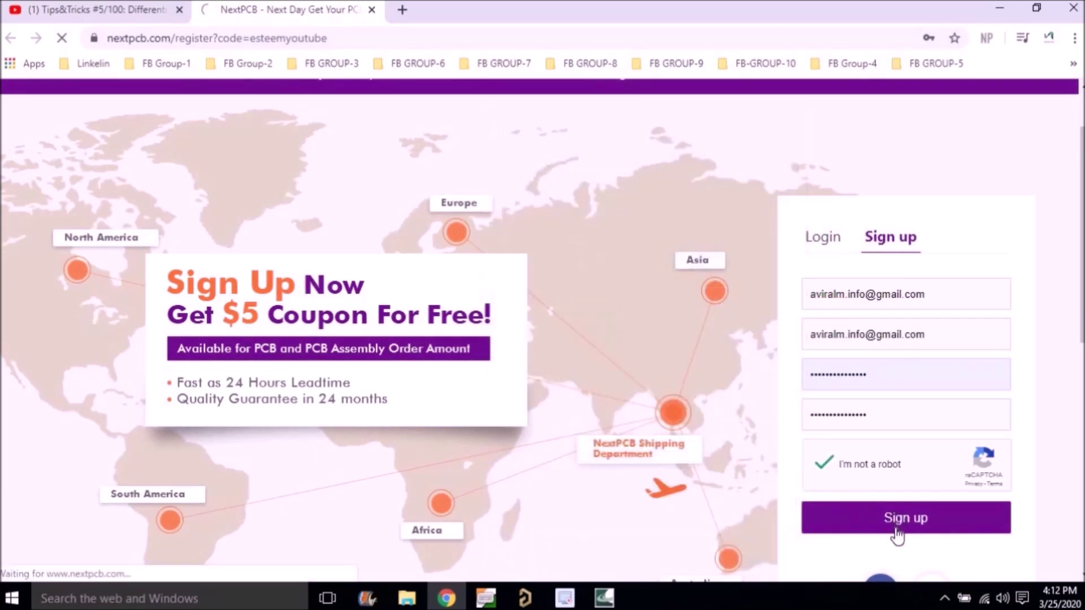
{"action": "left_click", "coordinate": [896, 533]}
Step: Show My Coupons with the $5 new-customer coupon and highlight its usage sentence
{"action": "scroll", "coordinate": [515, 426], "scroll_direction": "down", "scroll_amount": 3}
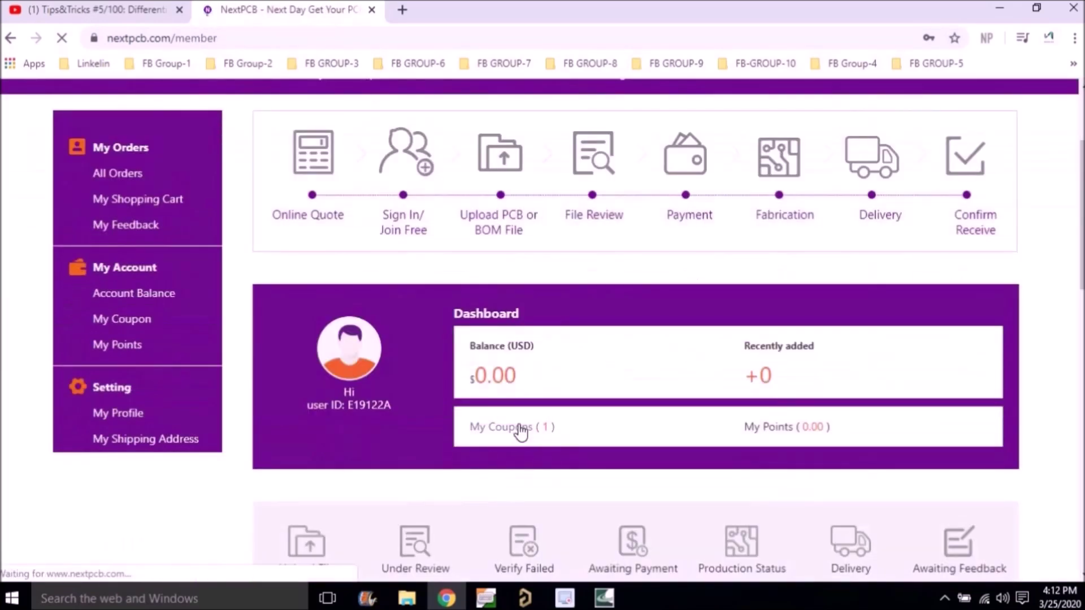
{"action": "left_click", "coordinate": [519, 428]}
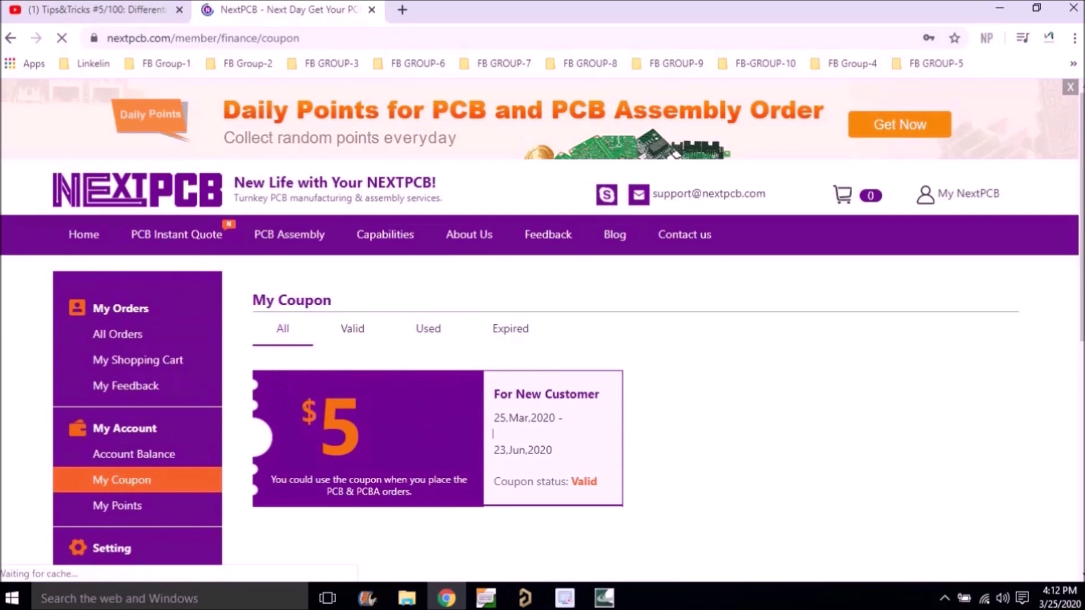
{"action": "triple_click", "coordinate": [333, 496]}
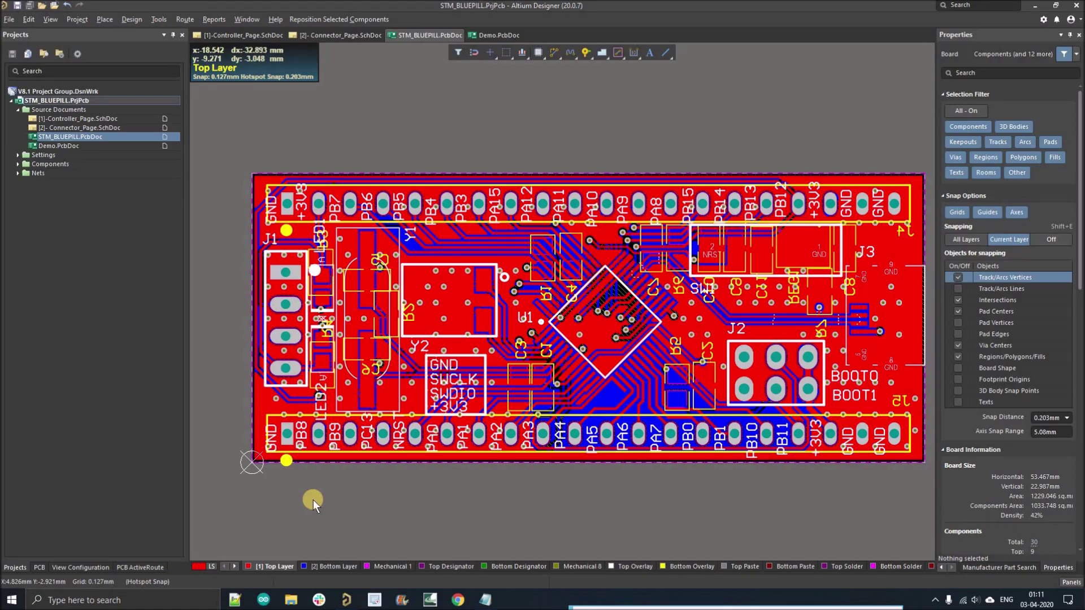
Step: Clear the All Nets highlighting in the PCB panel and open Controller_Page.SchDoc from Projects
{"action": "left_click", "coordinate": [38, 567]}
{"action": "left_click", "coordinate": [49, 116]}
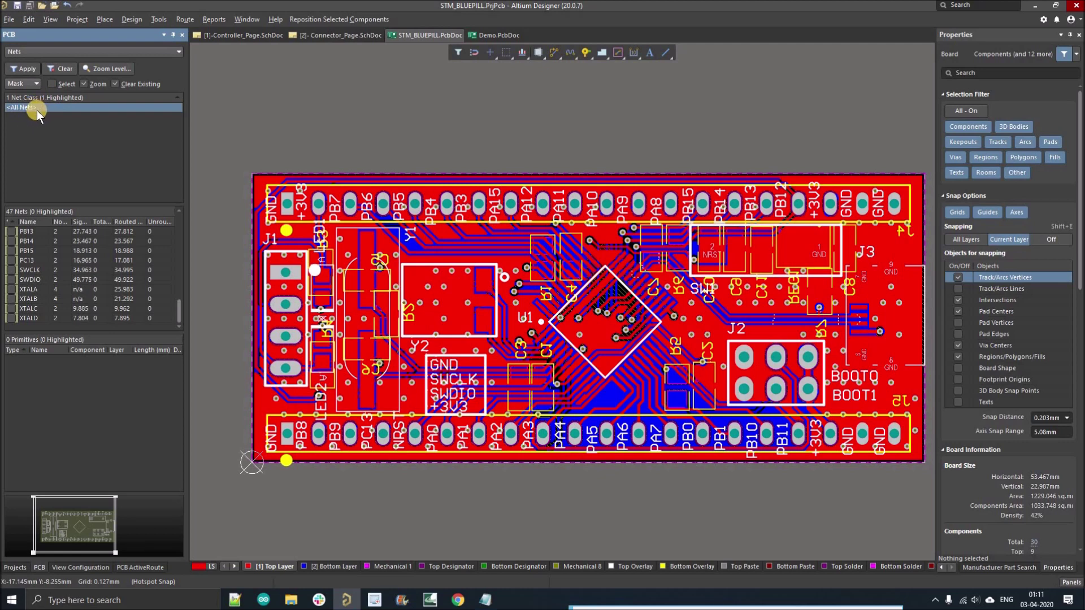
{"action": "left_click", "coordinate": [36, 110]}
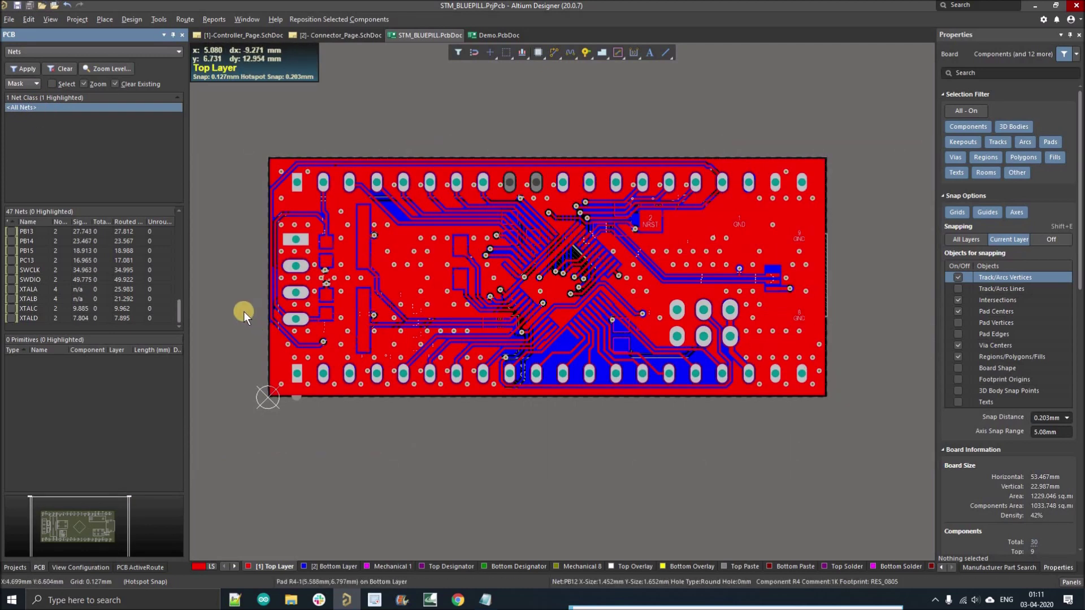
{"action": "left_click", "coordinate": [46, 117]}
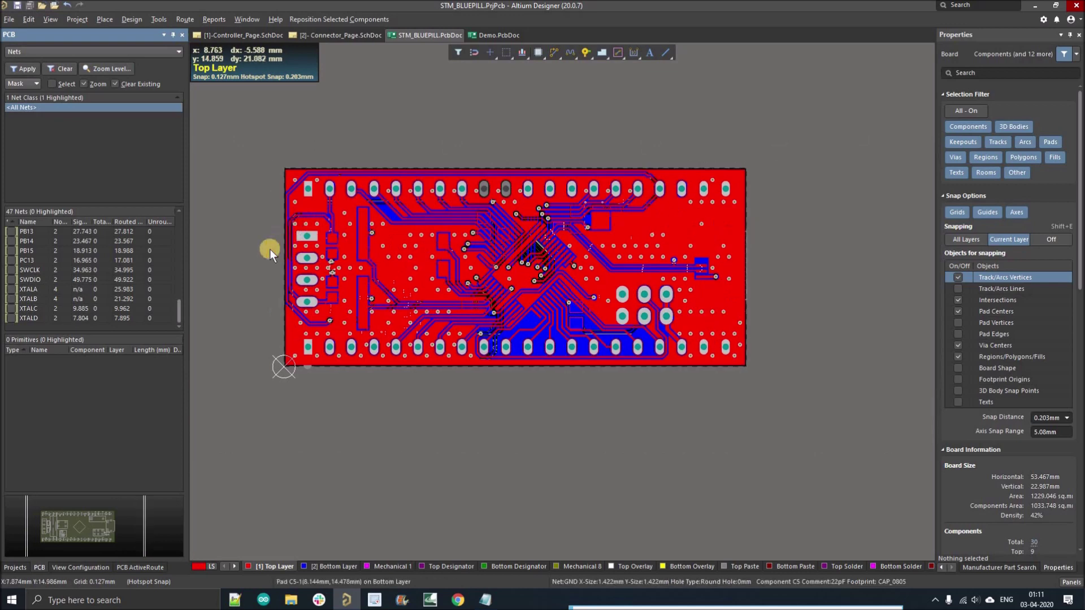
{"action": "left_click", "coordinate": [266, 251]}
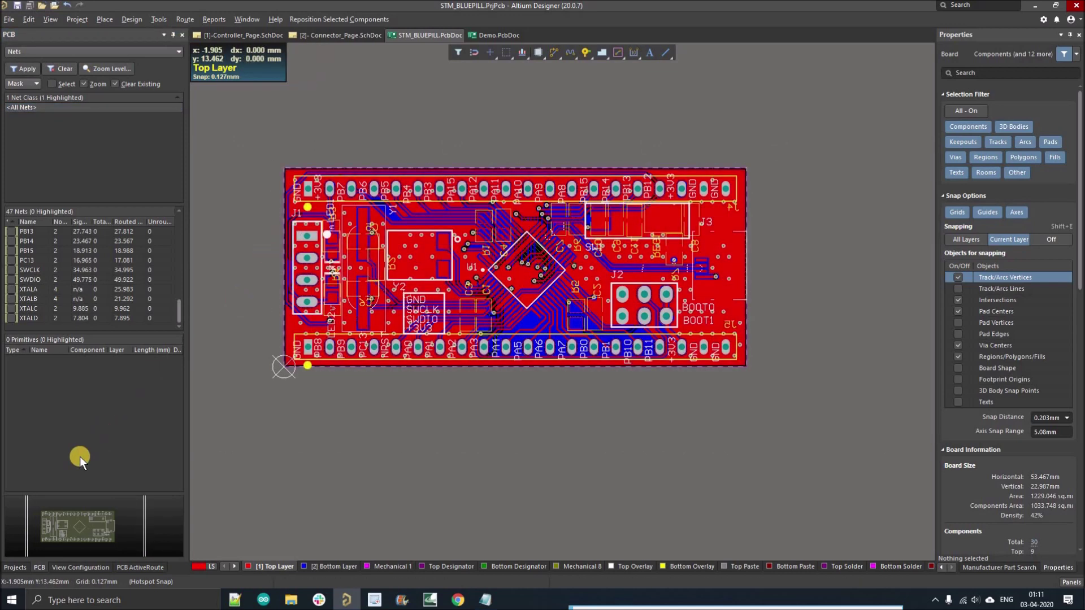
{"action": "left_click", "coordinate": [12, 568]}
{"action": "left_click", "coordinate": [76, 118]}
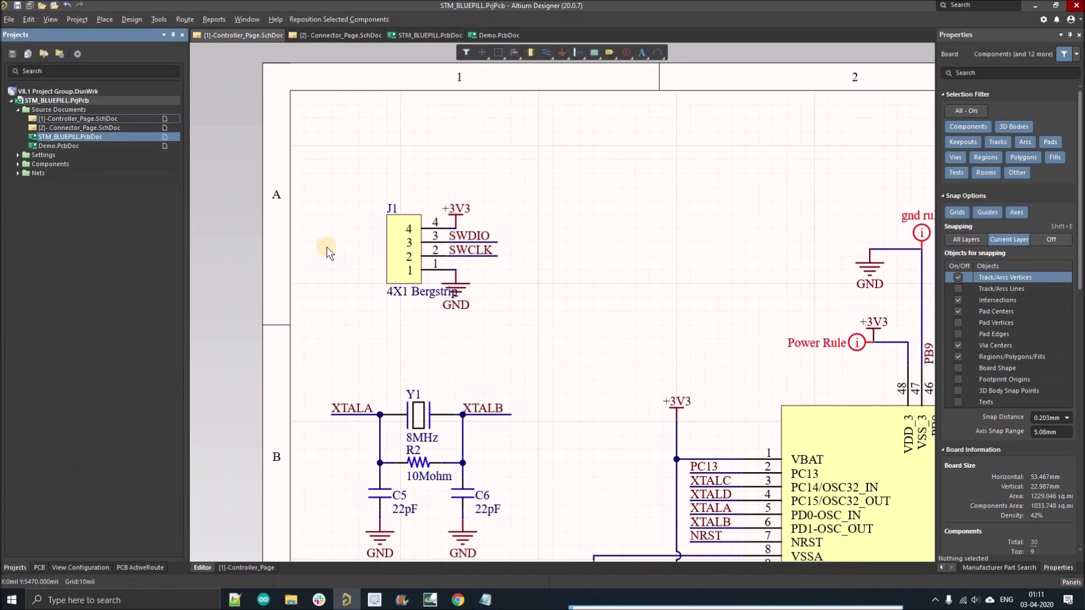
{"action": "scroll", "coordinate": [318, 234], "scroll_direction": "down", "scroll_amount": 3, "text": "ctrl"}
{"action": "right_click_drag", "start_coordinate": [387, 319], "coordinate": [401, 307]}
{"action": "scroll", "coordinate": [313, 314], "scroll_direction": "up", "scroll_amount": 4, "text": "ctrl"}
{"action": "right_click_drag", "start_coordinate": [313, 315], "coordinate": [350, 327]}
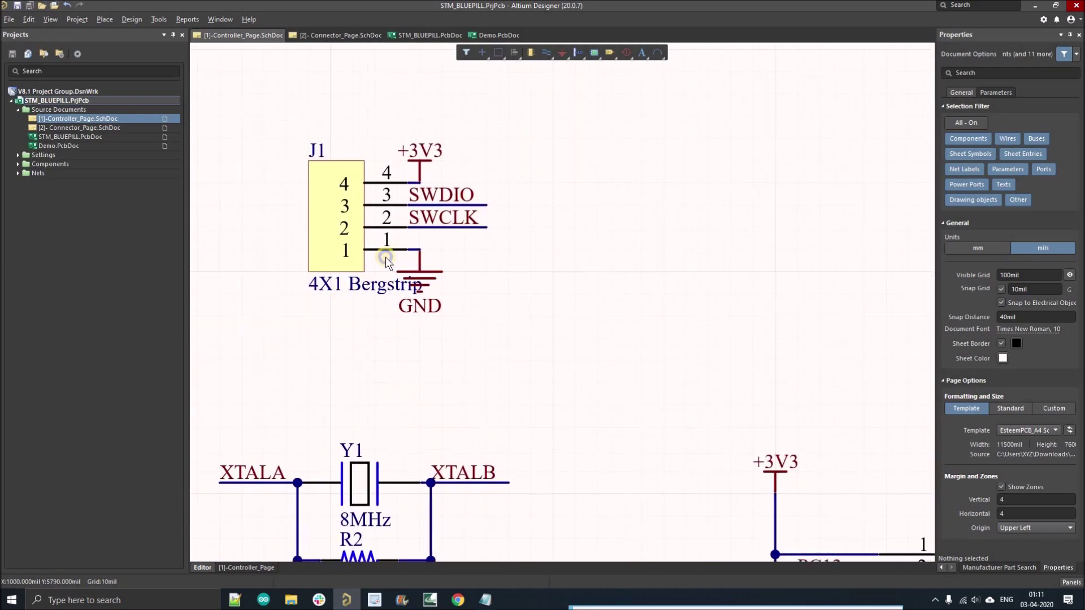
{"action": "right_click_drag", "start_coordinate": [385, 257], "coordinate": [378, 254]}
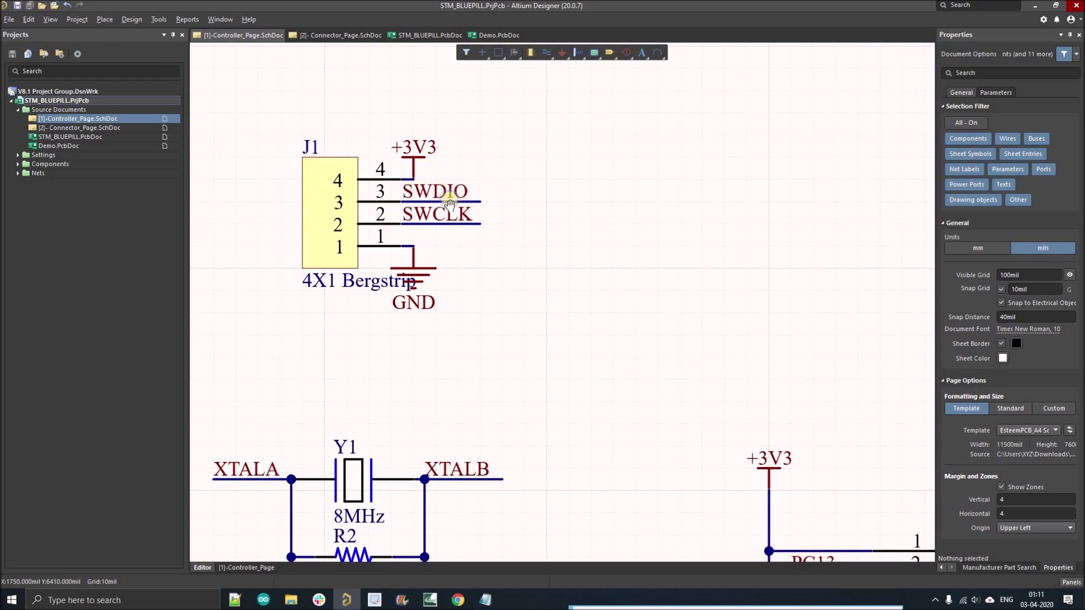
{"action": "scroll", "coordinate": [459, 181], "scroll_direction": "down", "scroll_amount": 2, "text": "ctrl"}
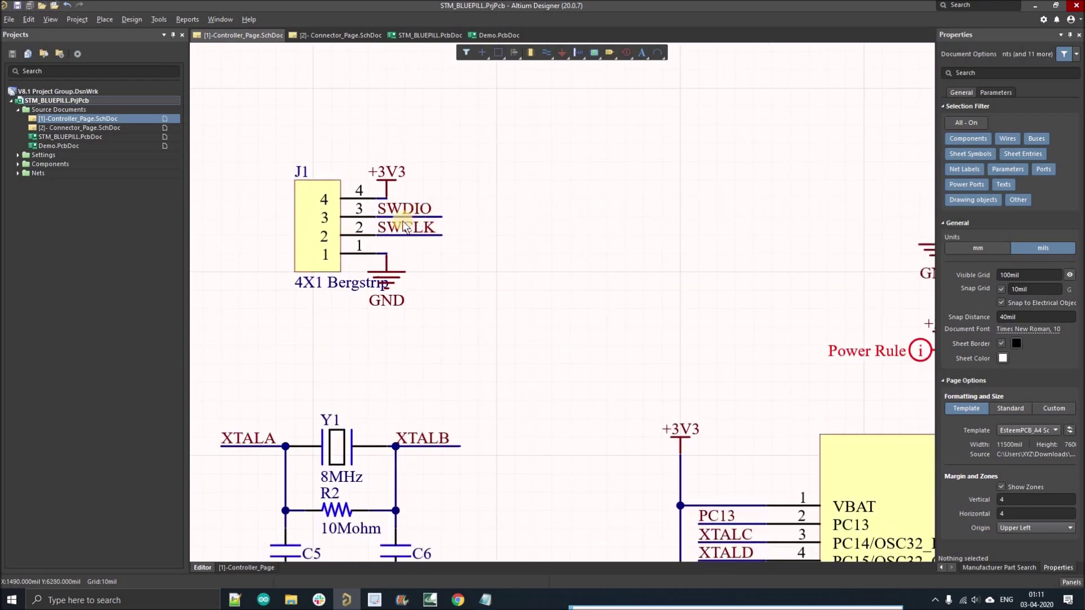
{"action": "scroll", "coordinate": [405, 225], "scroll_direction": "up", "scroll_amount": 2, "text": "ctrl"}
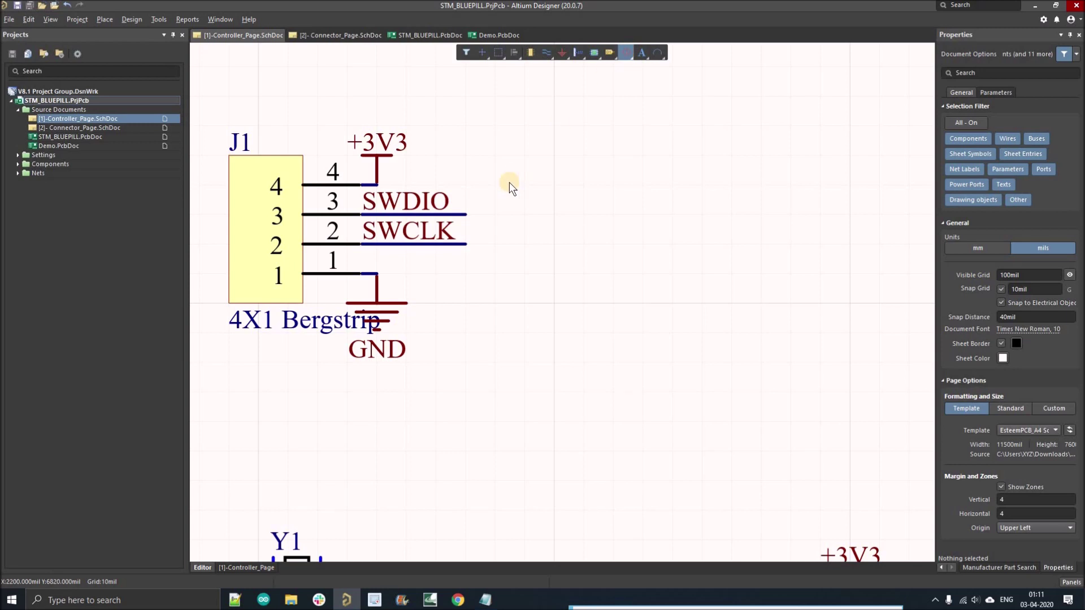
{"action": "left_click", "coordinate": [627, 53]}
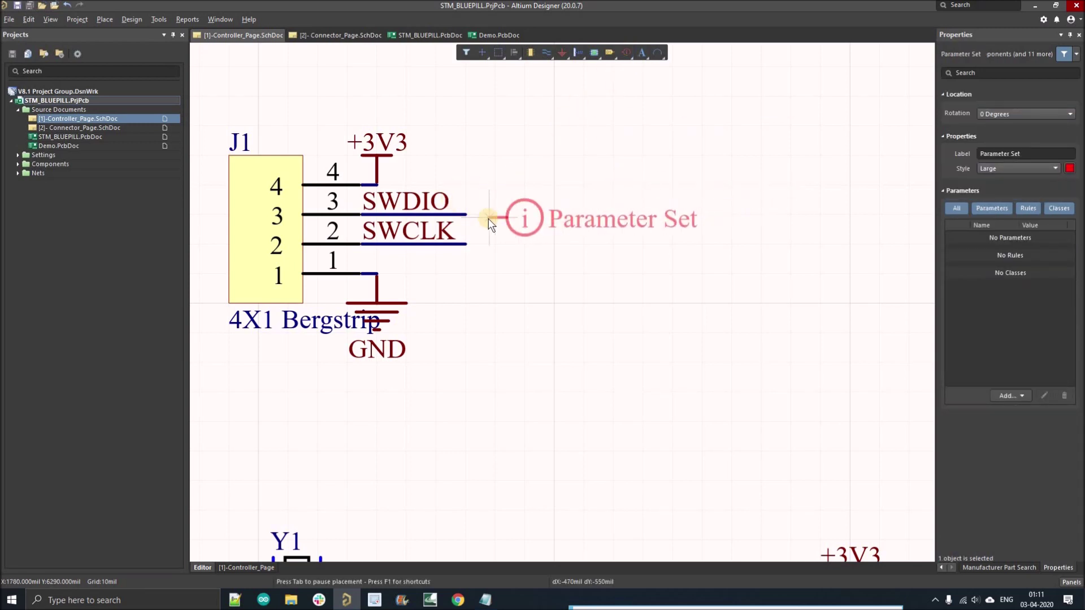
{"action": "scroll", "coordinate": [493, 213], "scroll_direction": "down", "scroll_amount": 2, "text": "ctrl"}
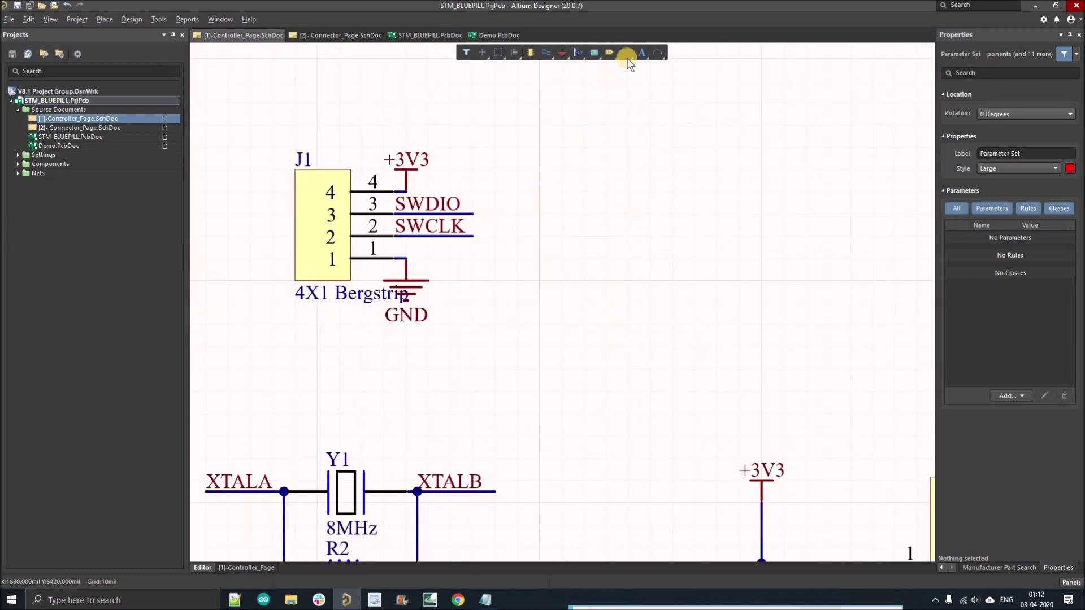
{"action": "key", "text": "Escape"}
{"action": "right_click", "coordinate": [627, 55]}
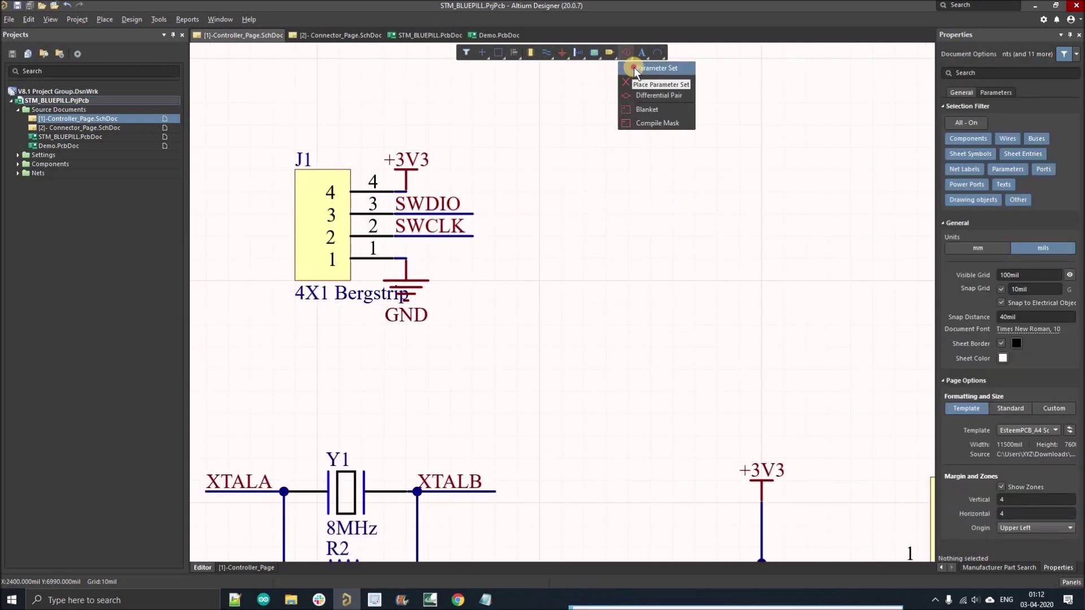
{"action": "scroll", "coordinate": [476, 215], "scroll_direction": "up", "scroll_amount": 2, "text": "ctrl"}
{"action": "left_click", "coordinate": [474, 218]}
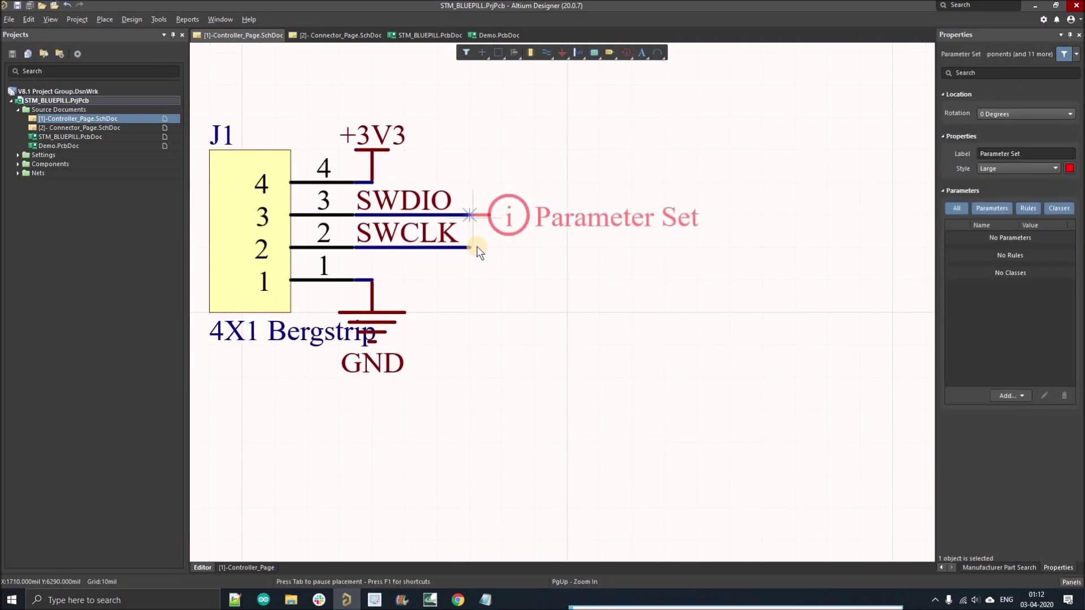
{"action": "left_click", "coordinate": [492, 295]}
{"action": "key", "text": "Escape"}
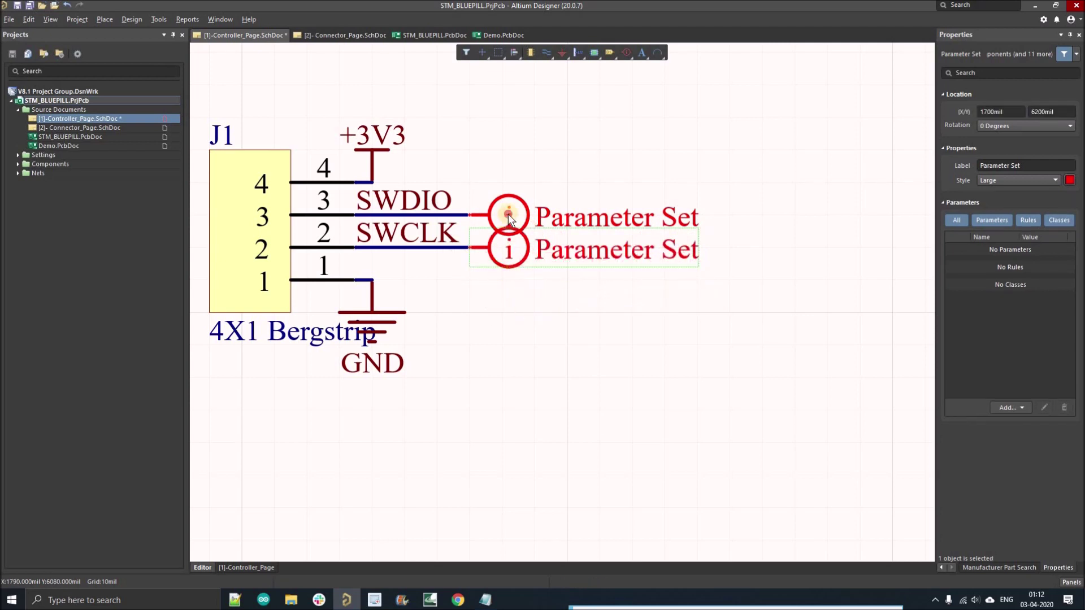
{"action": "left_click_drag", "start_coordinate": [508, 214], "coordinate": [509, 247]}
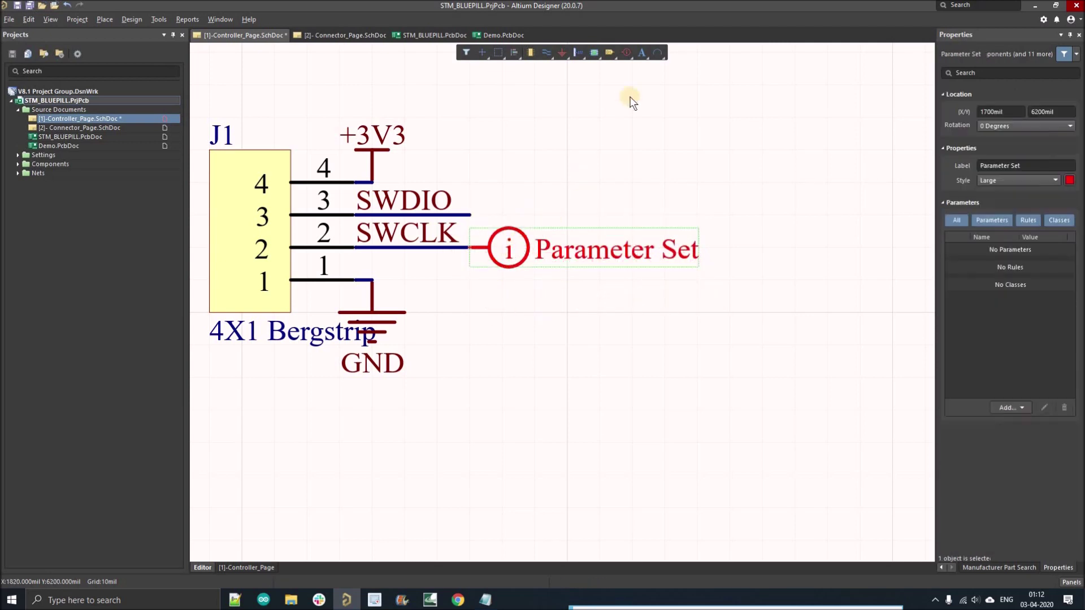
{"action": "key", "text": "ctrl+z"}
{"action": "left_click", "coordinate": [626, 52]}
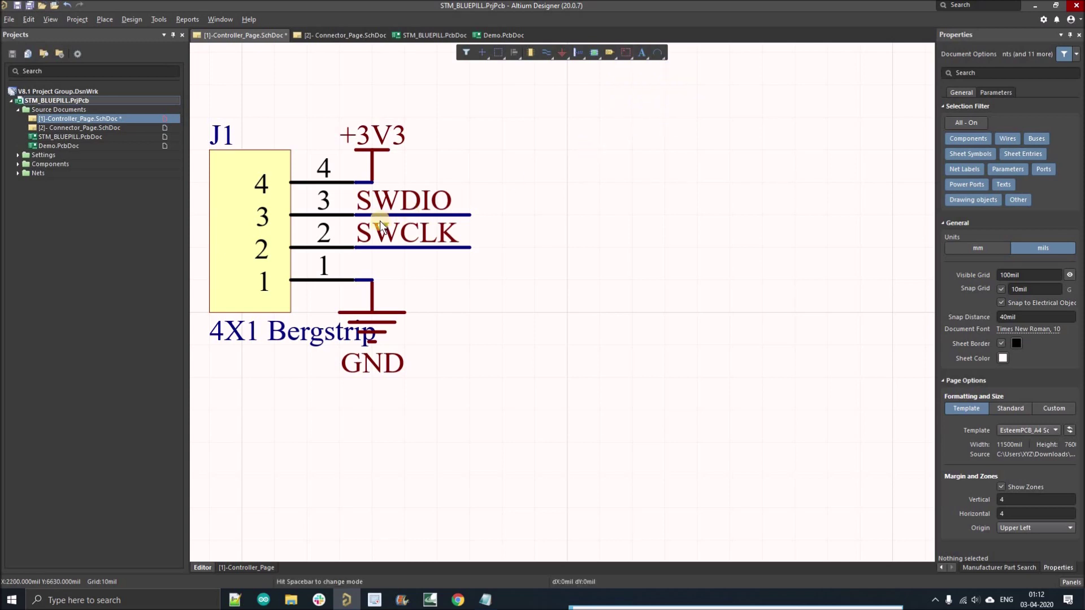
Step: Draw a blanket enclosing the J1 SWDIO and SWCLK wires
{"action": "scroll", "coordinate": [354, 206], "scroll_direction": "up", "scroll_amount": 2, "text": "ctrl"}
{"action": "left_click", "coordinate": [350, 181]}
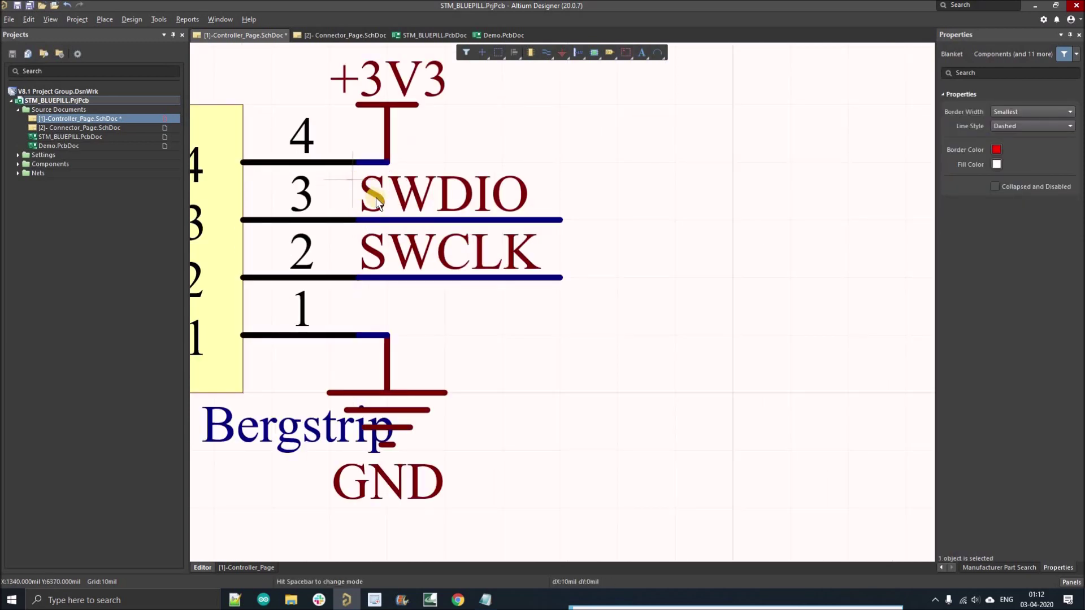
{"action": "left_click", "coordinate": [606, 300]}
{"action": "right_click", "coordinate": [659, 292]}
{"action": "scroll", "coordinate": [650, 293], "scroll_direction": "down", "scroll_amount": 4, "text": "ctrl"}
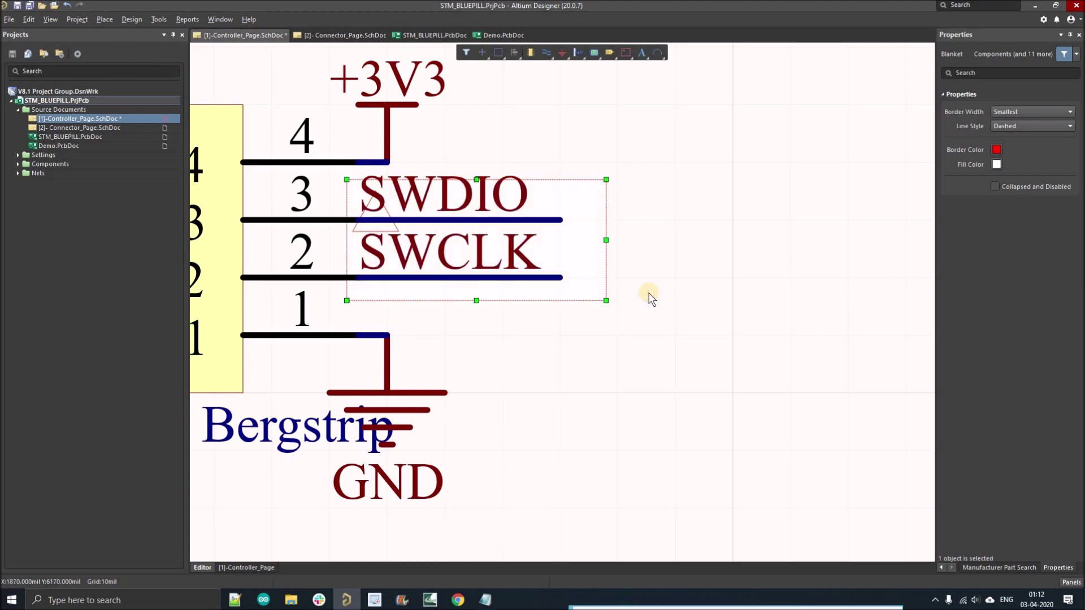
{"action": "left_click", "coordinate": [671, 286]}
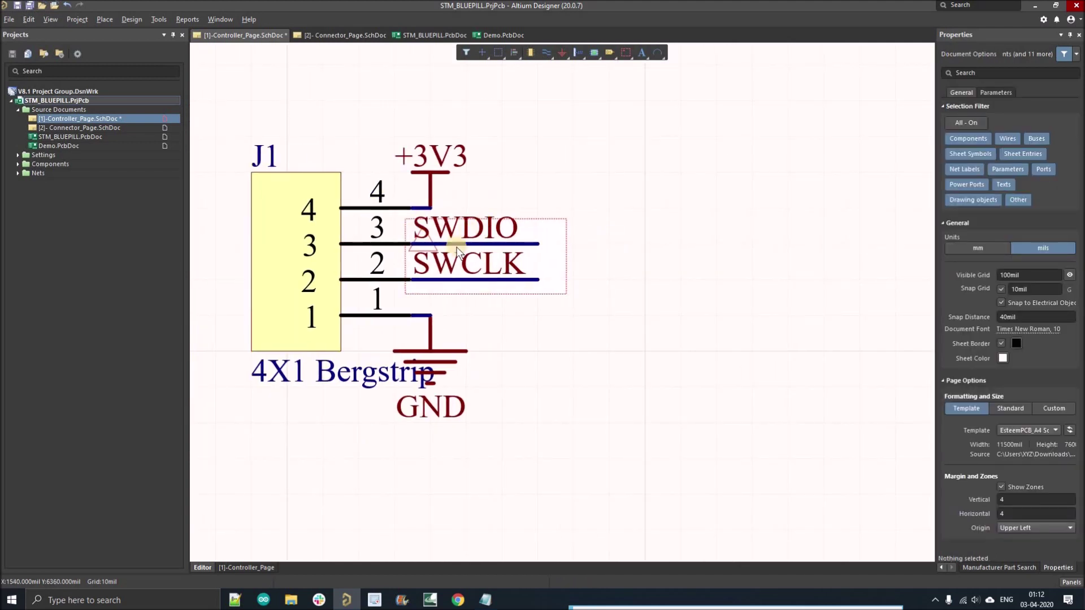
{"action": "scroll", "coordinate": [461, 243], "scroll_direction": "up", "scroll_amount": 2, "text": "ctrl"}
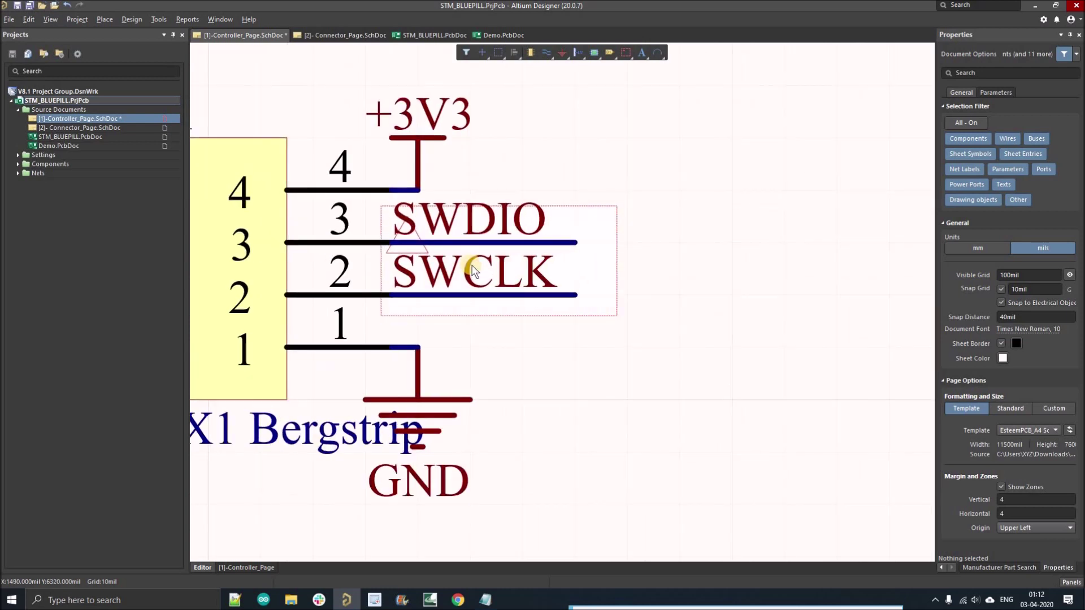
Step: Attach a parameter set labelled SWD to the blanket and add a Net Class entry SWD
{"action": "right_click", "coordinate": [625, 53]}
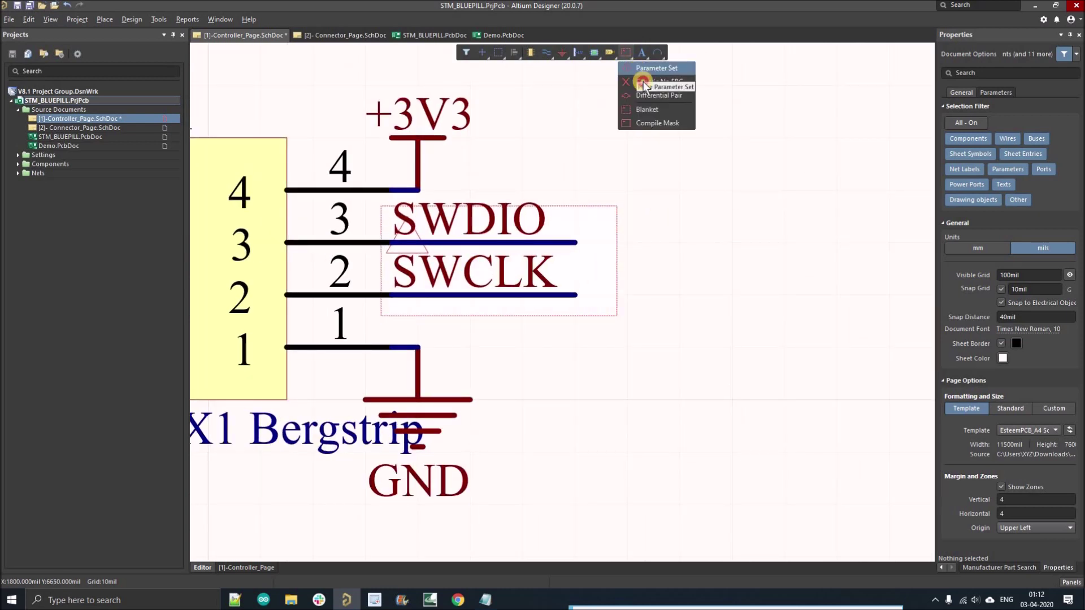
{"action": "left_click", "coordinate": [638, 82]}
{"action": "scroll", "coordinate": [627, 226], "scroll_direction": "up", "scroll_amount": 1, "text": "ctrl"}
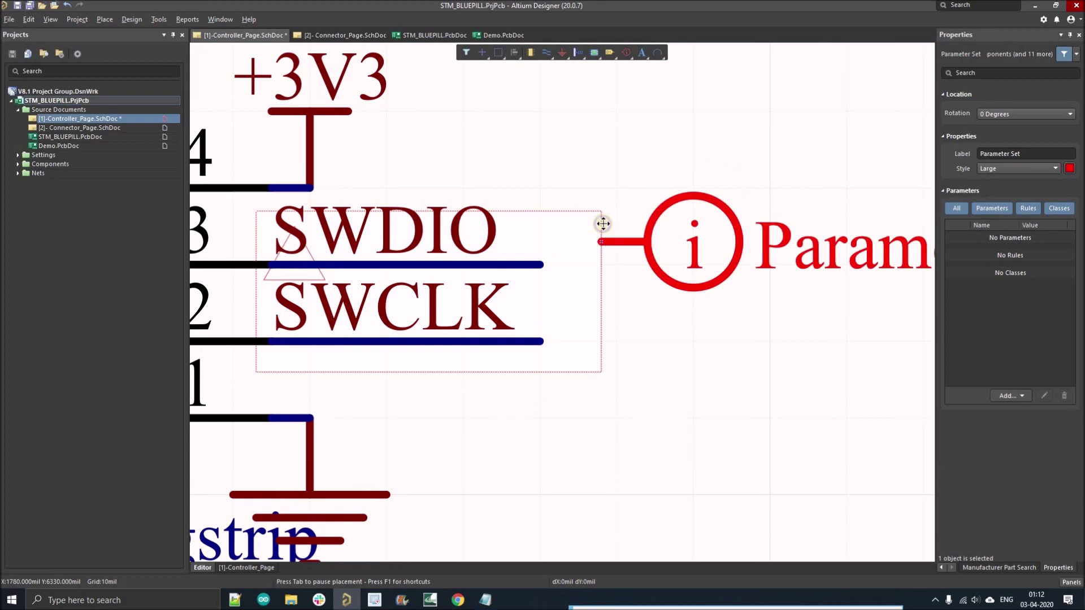
{"action": "key", "text": "Escape"}
{"action": "scroll", "coordinate": [568, 178], "scroll_direction": "down", "scroll_amount": 2, "text": "ctrl"}
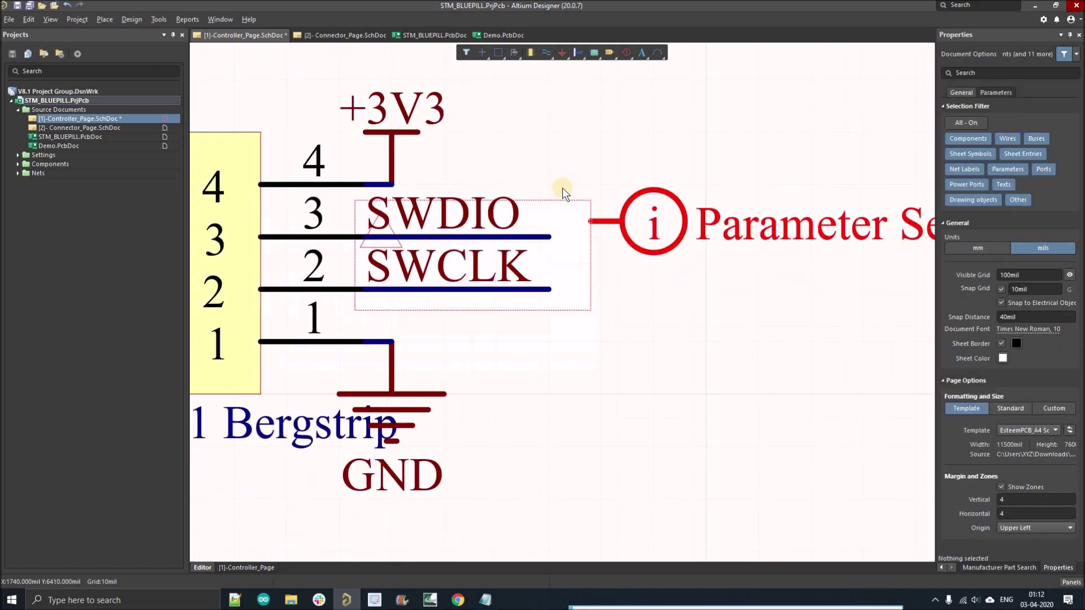
{"action": "right_click_drag", "start_coordinate": [569, 239], "coordinate": [503, 257]}
{"action": "double_click", "coordinate": [500, 238]}
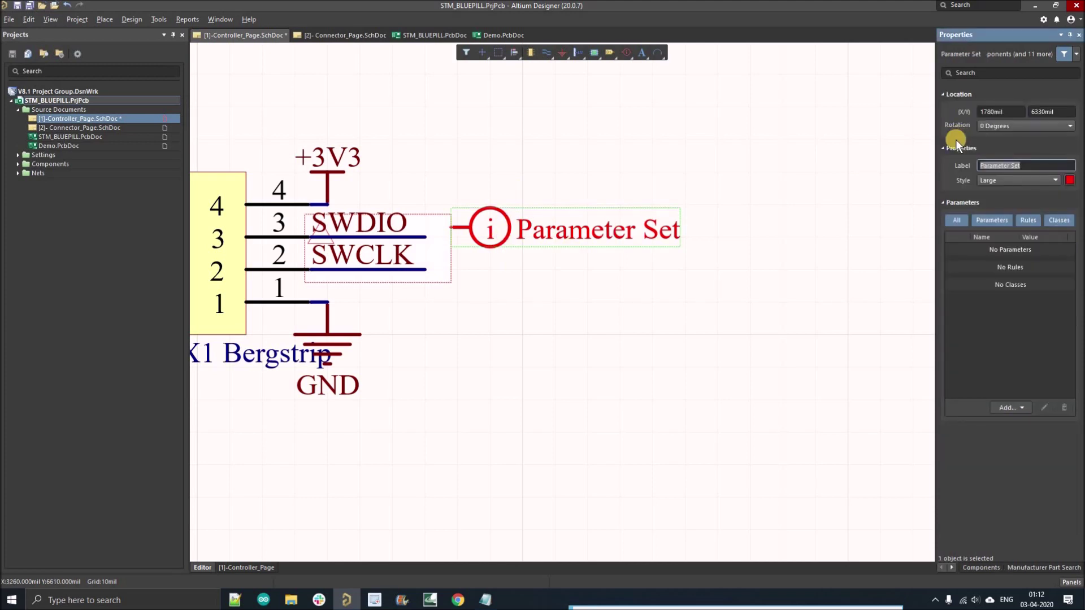
{"action": "type", "text": "swd"}
{"action": "type", "text": "SWD"}
{"action": "key", "text": "Return"}
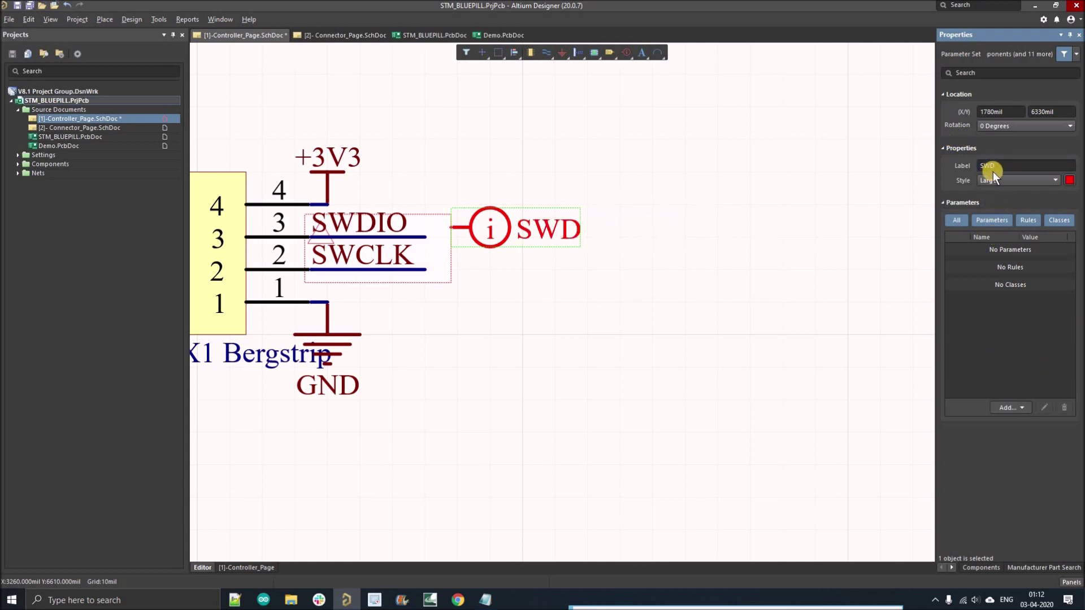
{"action": "left_click", "coordinate": [1014, 406]}
{"action": "left_click", "coordinate": [1015, 421]}
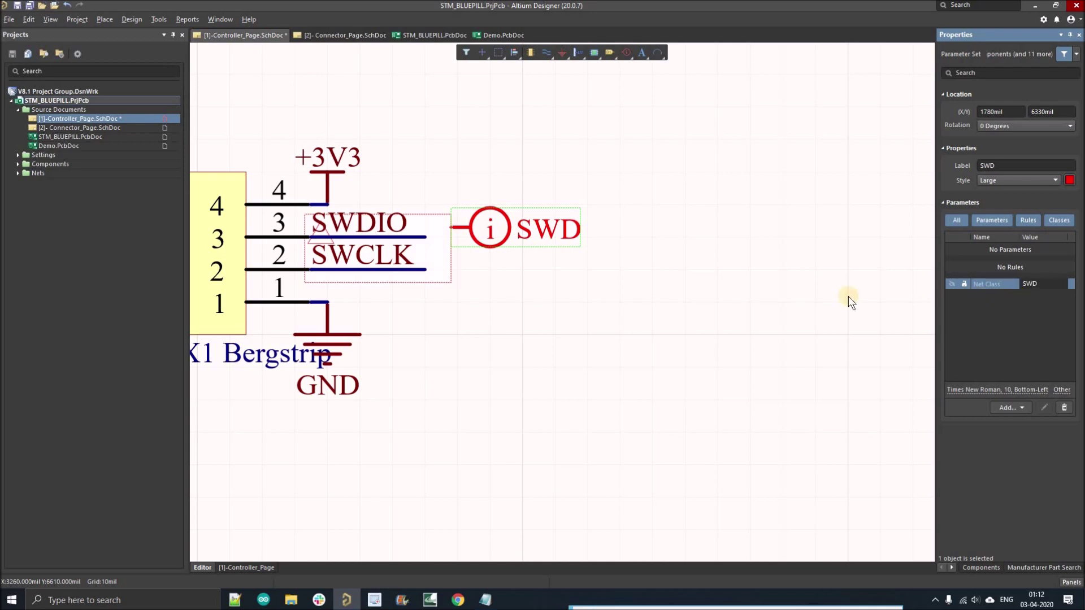
{"action": "left_click", "coordinate": [596, 220]}
Step: Draw a blanket around the Y1 crystal and R2 circuit
{"action": "scroll", "coordinate": [596, 221], "scroll_direction": "down", "scroll_amount": 3, "text": "ctrl"}
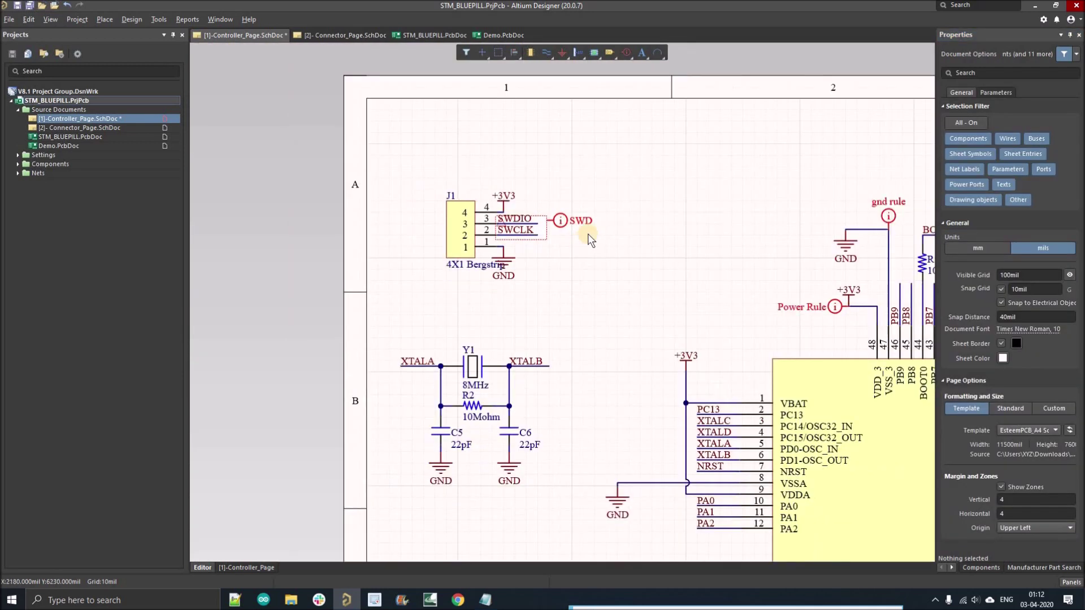
{"action": "scroll", "coordinate": [592, 229], "scroll_direction": "up", "scroll_amount": 3, "text": "ctrl"}
{"action": "scroll", "coordinate": [480, 210], "scroll_direction": "down", "scroll_amount": 5, "text": "ctrl"}
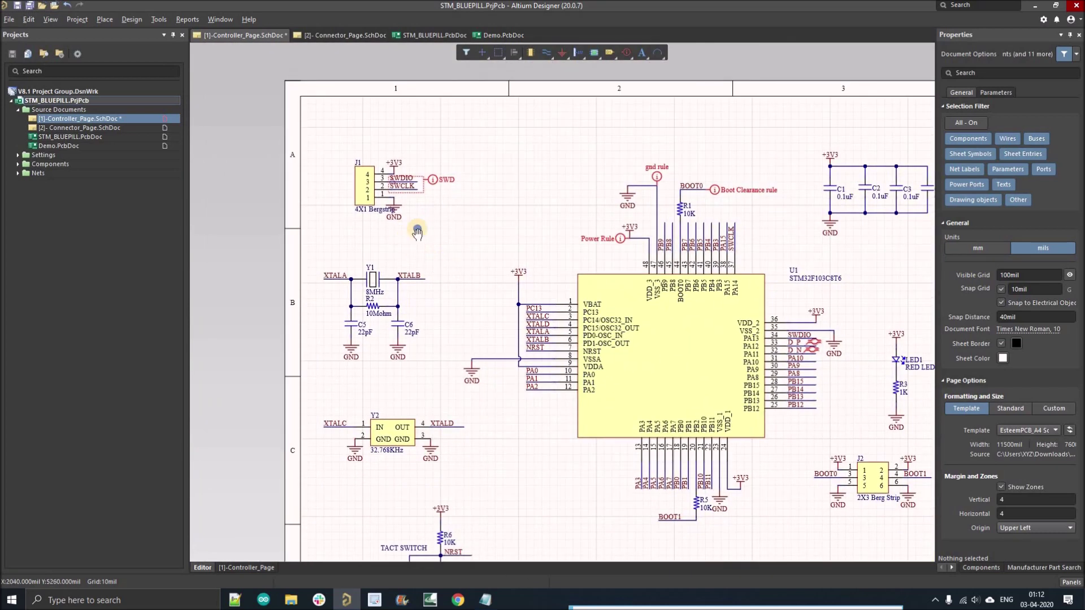
{"action": "right_click_drag", "start_coordinate": [417, 232], "coordinate": [427, 228]}
{"action": "scroll", "coordinate": [407, 239], "scroll_direction": "up", "scroll_amount": 5, "text": "ctrl"}
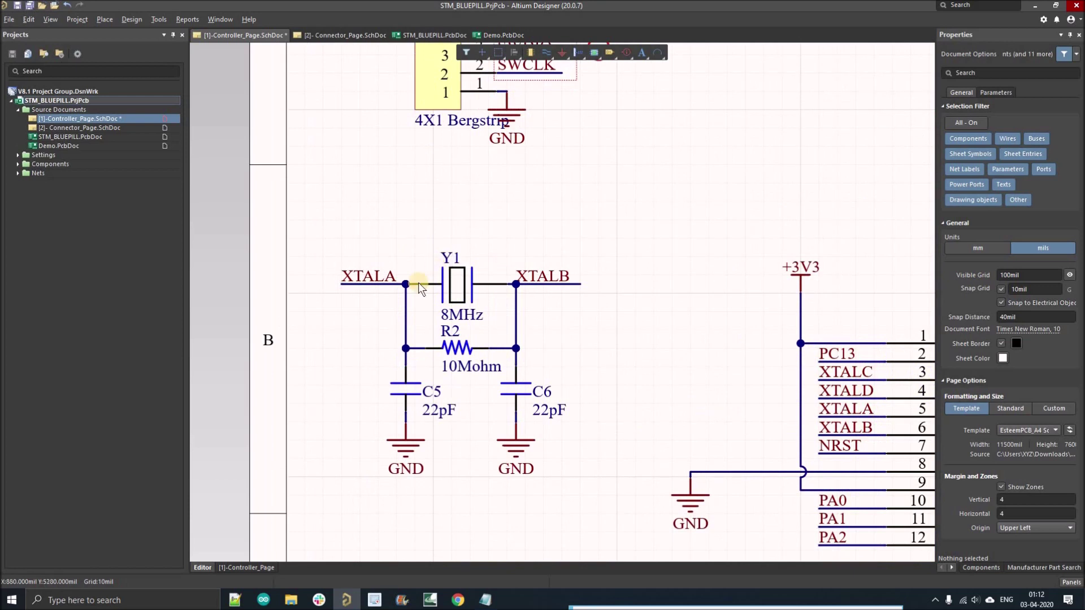
{"action": "scroll", "coordinate": [418, 282], "scroll_direction": "left", "scroll_amount": 1}
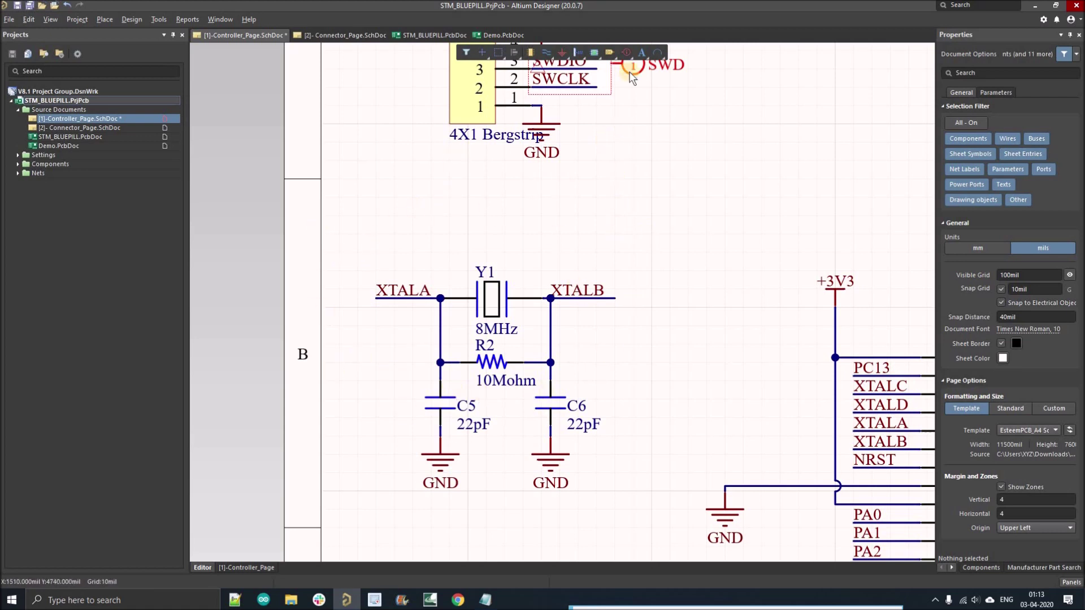
{"action": "left_click", "coordinate": [626, 52]}
{"action": "left_click", "coordinate": [639, 108]}
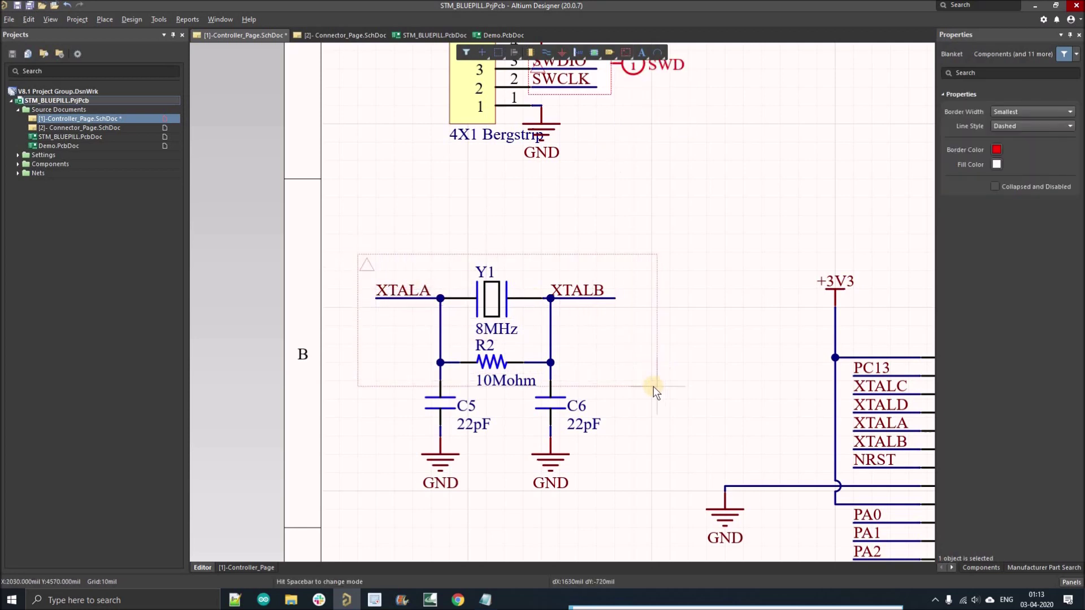
{"action": "scroll", "coordinate": [653, 387], "scroll_direction": "up", "scroll_amount": 1, "text": "ctrl"}
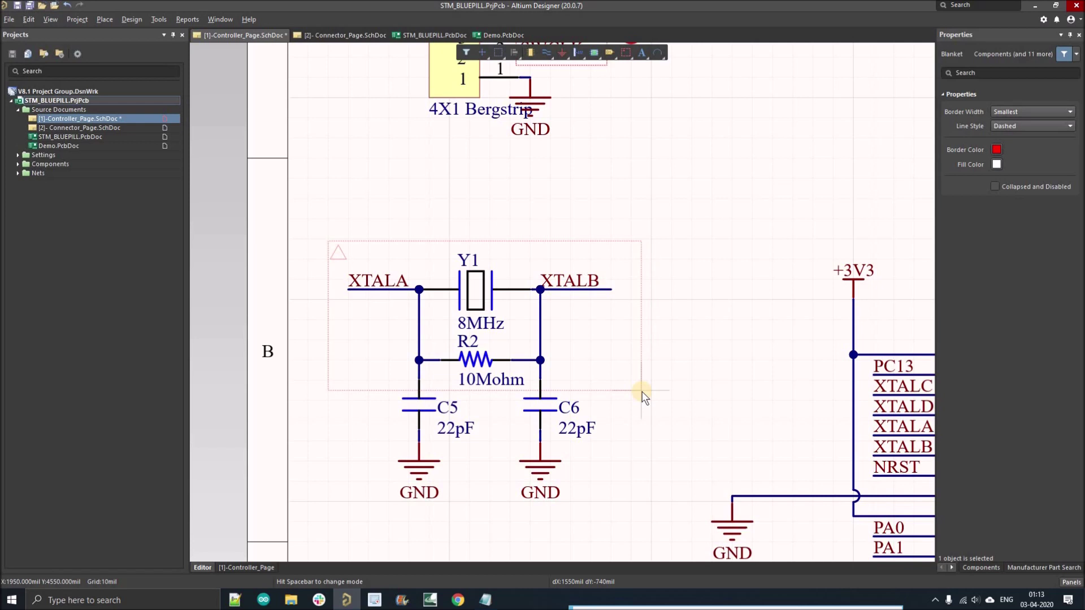
{"action": "scroll", "coordinate": [642, 391], "scroll_direction": "up", "scroll_amount": 2, "text": "ctrl"}
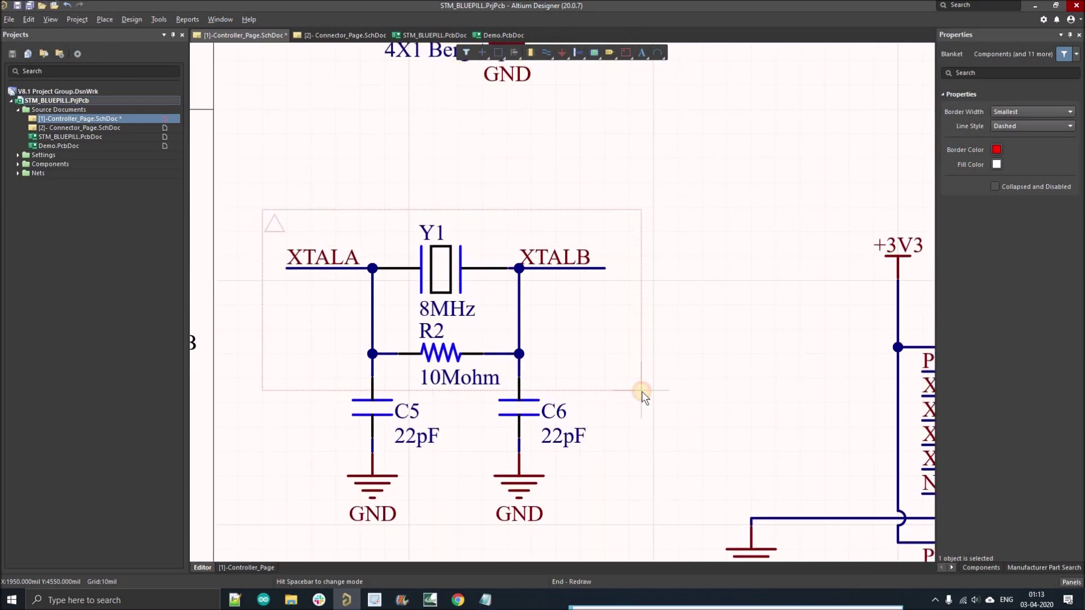
{"action": "left_click", "coordinate": [642, 391]}
{"action": "key", "text": "Escape"}
{"action": "left_click", "coordinate": [673, 308]}
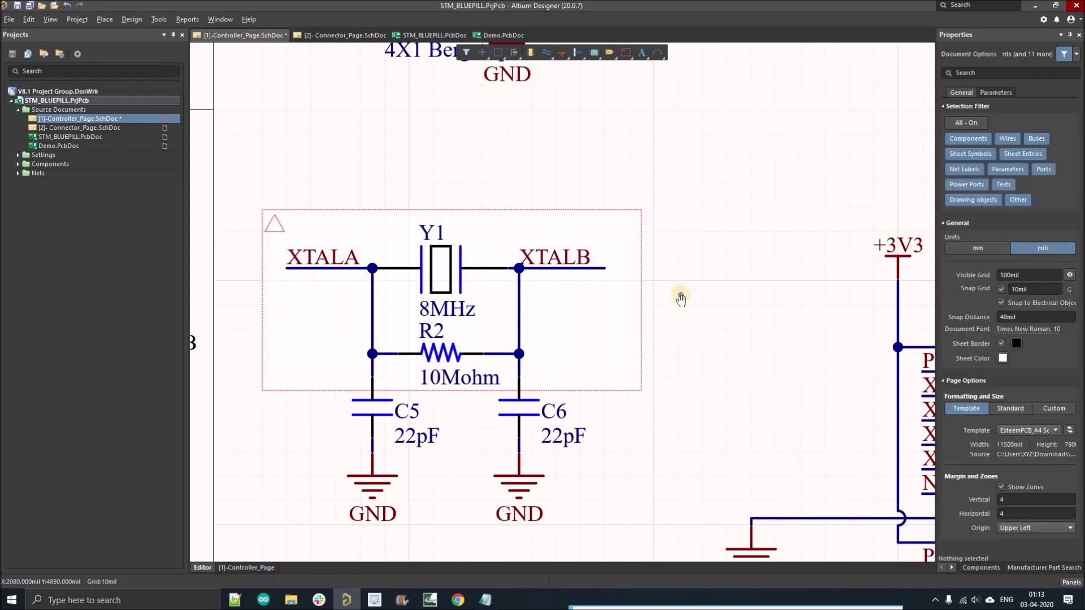
{"action": "scroll", "coordinate": [681, 296], "scroll_direction": "down", "scroll_amount": 2, "text": "ctrl"}
Step: Place a parameter set rotated 90° on the blanket edge, label it OSC, add Net Class OSC
{"action": "left_click", "coordinate": [632, 53]}
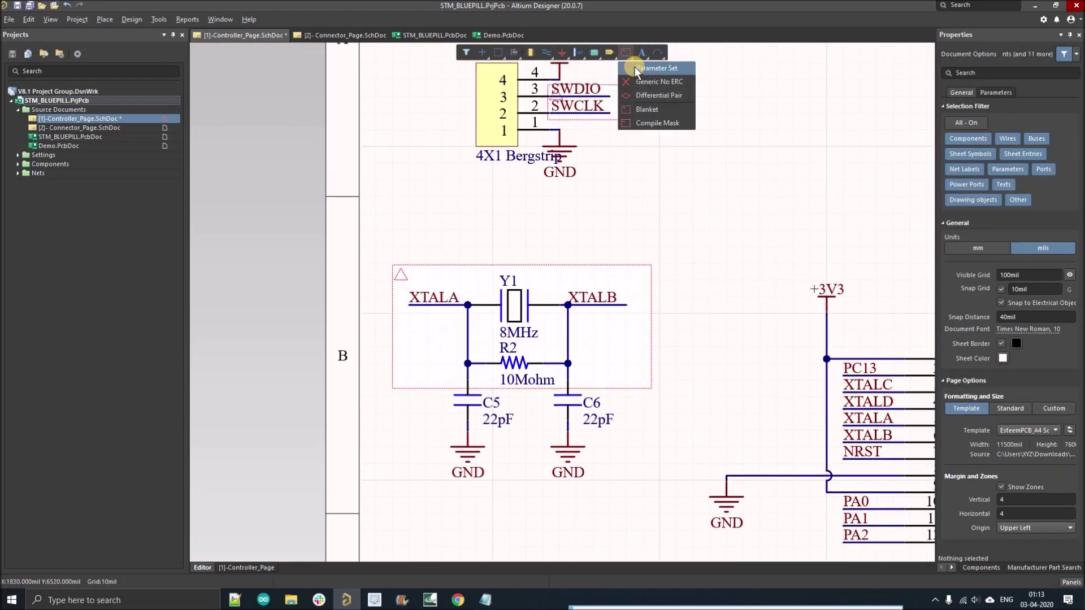
{"action": "left_click", "coordinate": [635, 67]}
{"action": "key", "text": "space"}
{"action": "scroll", "coordinate": [544, 270], "scroll_direction": "up", "scroll_amount": 4, "text": "ctrl"}
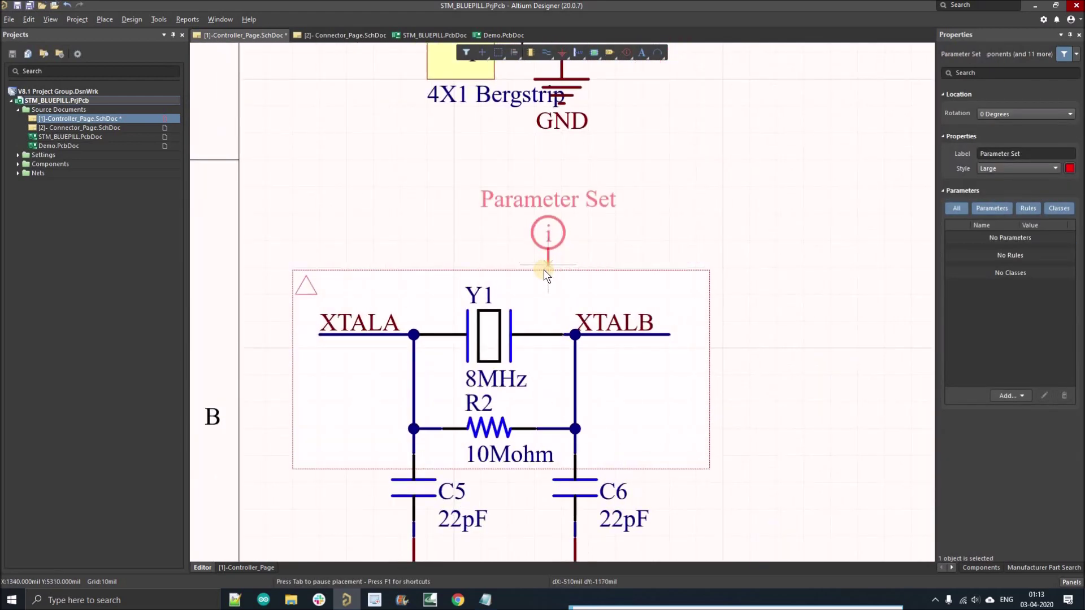
{"action": "left_click", "coordinate": [544, 269]}
{"action": "right_click", "coordinate": [624, 229]}
{"action": "left_click", "coordinate": [574, 201]}
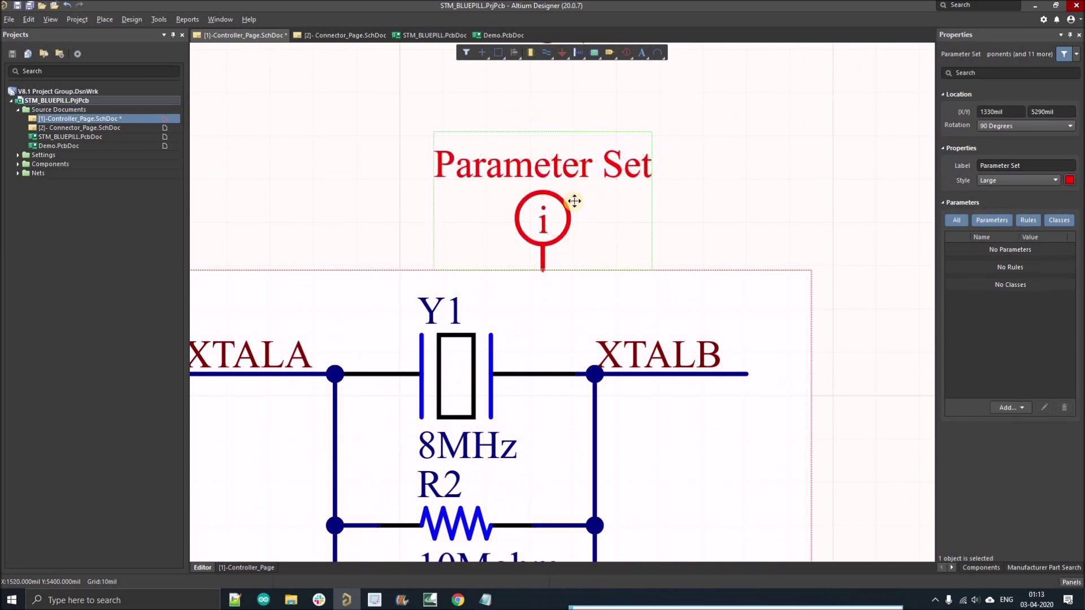
{"action": "double_click", "coordinate": [572, 204]}
{"action": "type", "text": "OSC"}
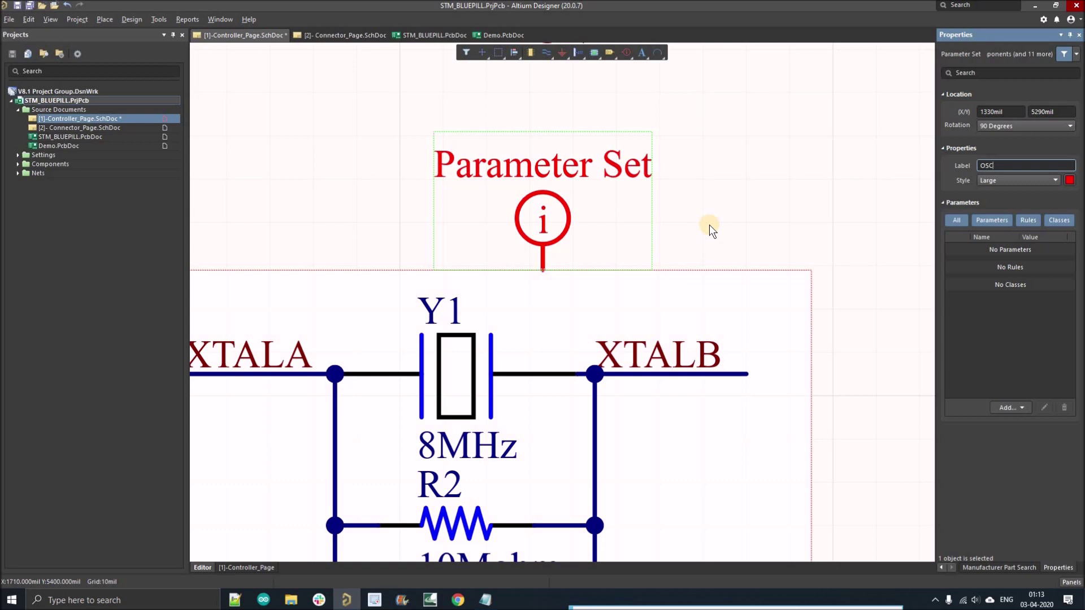
{"action": "key", "text": "Return"}
{"action": "left_click", "coordinate": [1005, 409]}
{"action": "left_click", "coordinate": [1019, 421]}
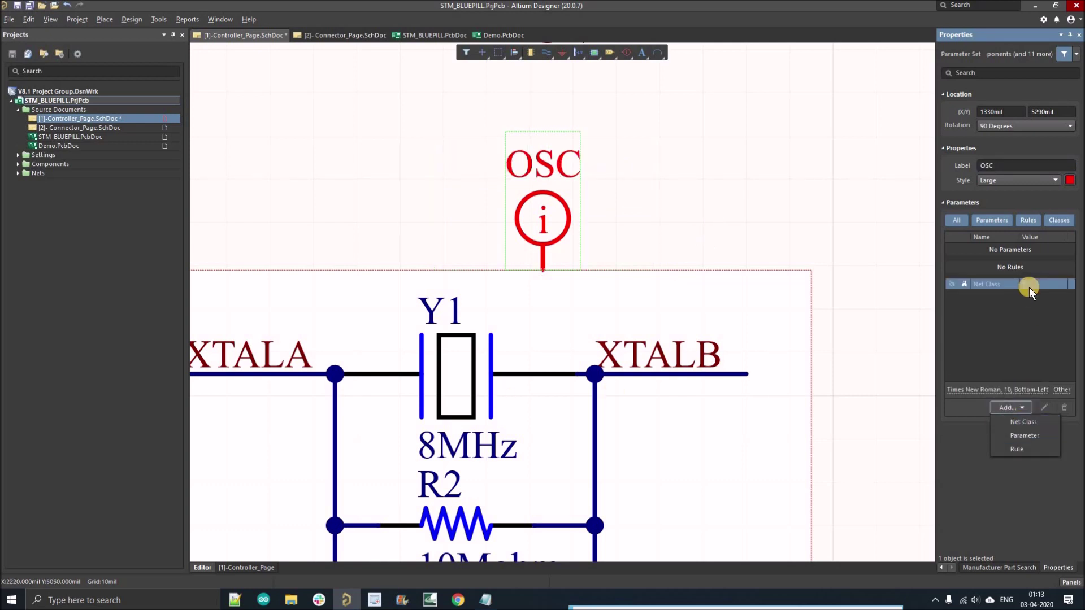
{"action": "left_click", "coordinate": [1029, 287]}
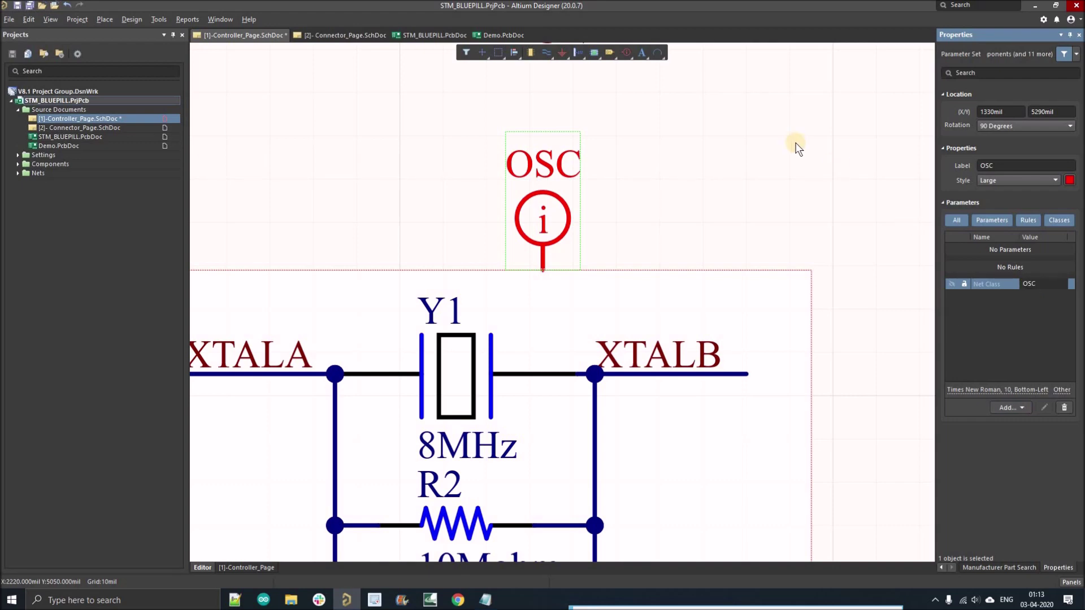
{"action": "left_click", "coordinate": [642, 225]}
{"action": "scroll", "coordinate": [605, 218], "scroll_direction": "down", "scroll_amount": 3, "text": "ctrl"}
{"action": "scroll", "coordinate": [678, 230], "scroll_direction": "down", "scroll_amount": 5, "text": "ctrl"}
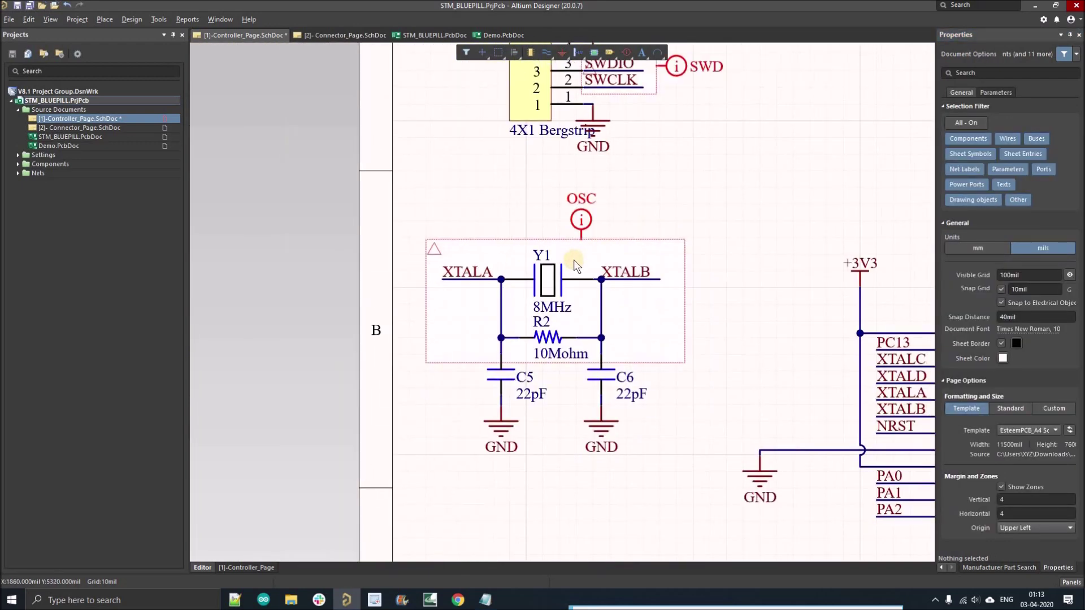
Step: Pan to U1's PA12/PA11 pins and set the first blanket corners around the D_P and D_N wires
{"action": "scroll", "coordinate": [508, 265], "scroll_direction": "down", "scroll_amount": 3, "text": "ctrl"}
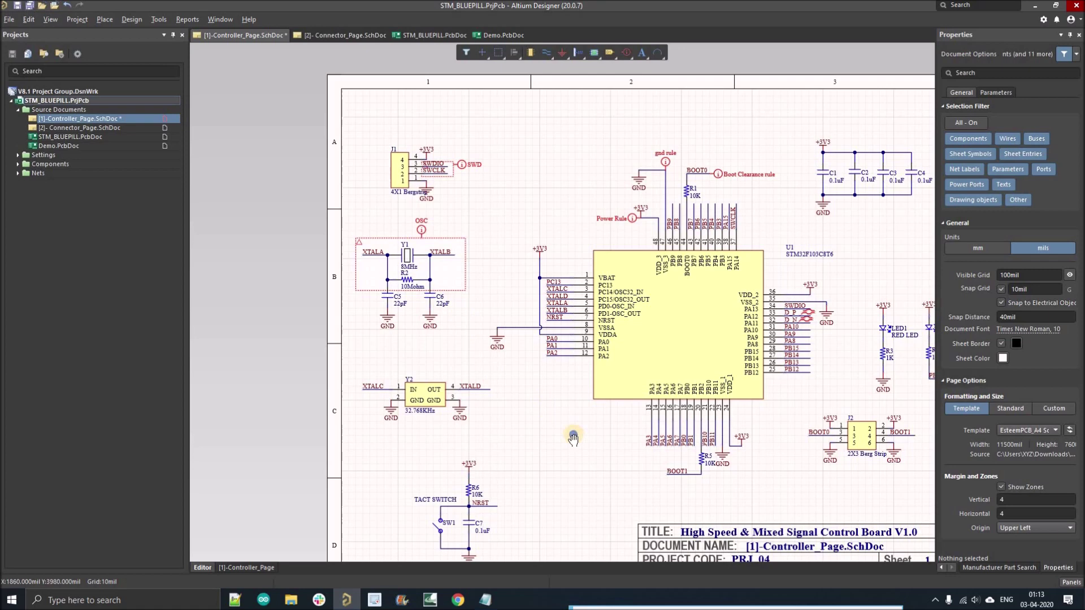
{"action": "right_click_drag", "start_coordinate": [806, 323], "coordinate": [690, 275]}
{"action": "scroll", "coordinate": [689, 270], "scroll_direction": "up", "scroll_amount": 4, "text": "ctrl"}
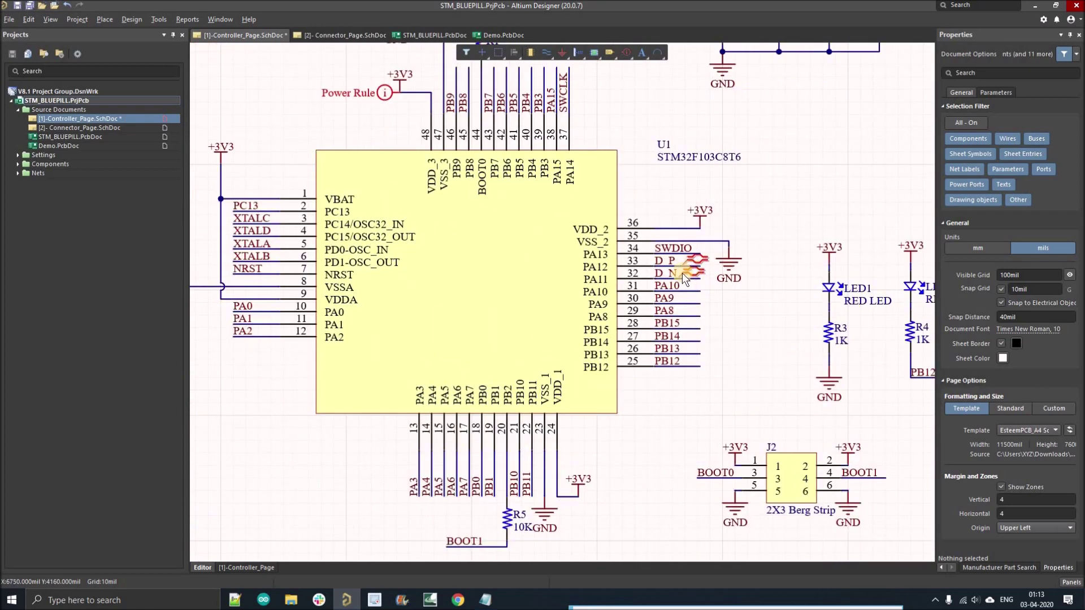
{"action": "scroll", "coordinate": [658, 264], "scroll_direction": "up", "scroll_amount": 3, "text": "ctrl"}
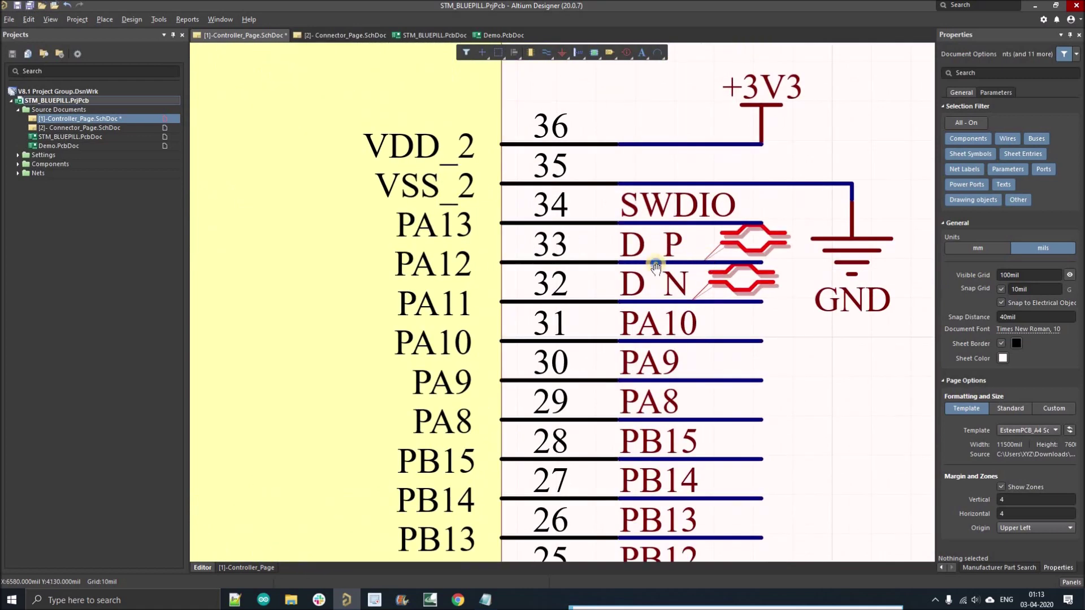
{"action": "left_click", "coordinate": [625, 53]}
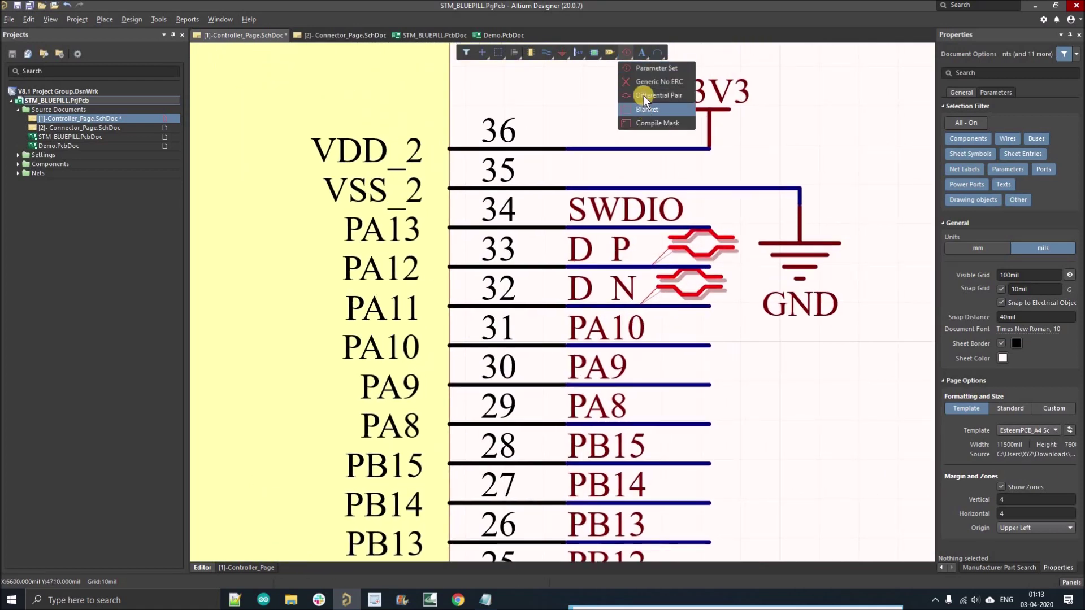
{"action": "left_click", "coordinate": [647, 110]}
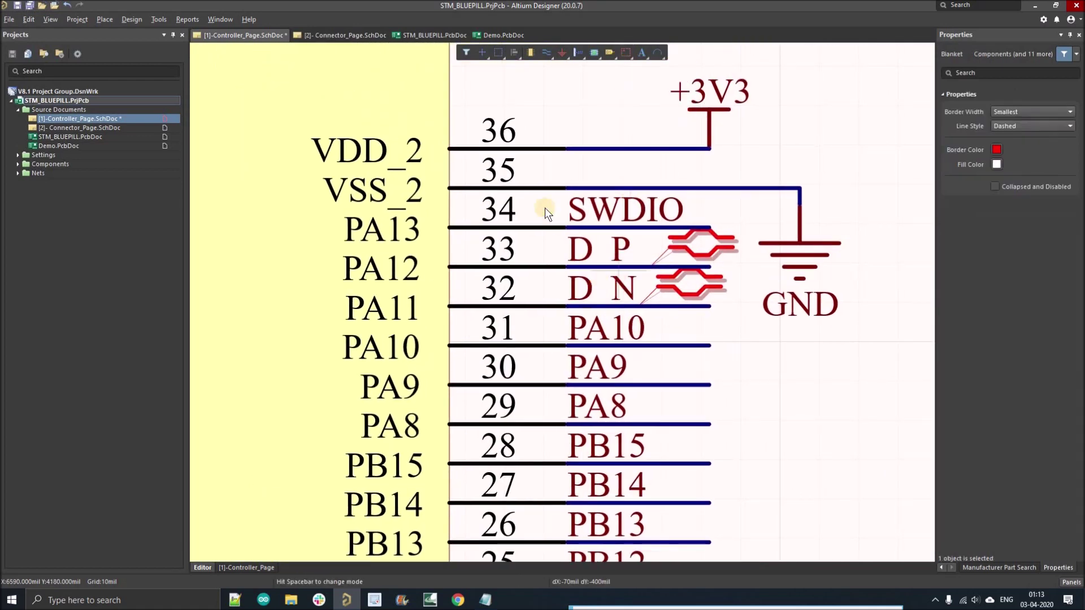
{"action": "key", "text": "Page_Up"}
{"action": "left_click", "coordinate": [479, 213]}
{"action": "key", "text": "Page_Down"}
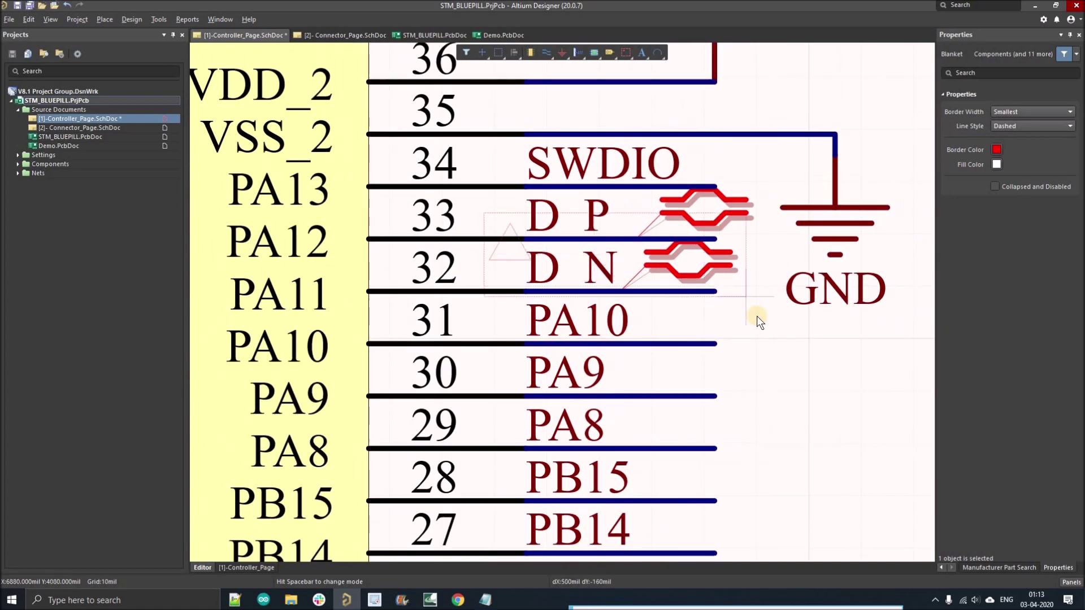
{"action": "left_click", "coordinate": [757, 316]}
Step: Finish the D_P/D_N blanket and place a parameter set at 0° beside it
{"action": "right_click", "coordinate": [765, 385]}
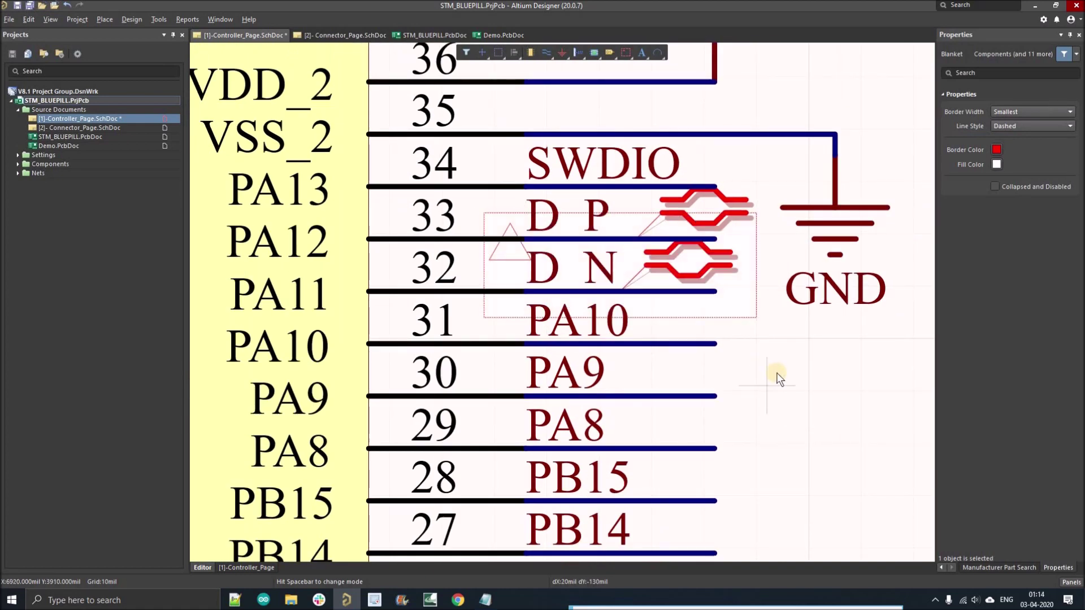
{"action": "key", "text": "Page_Down"}
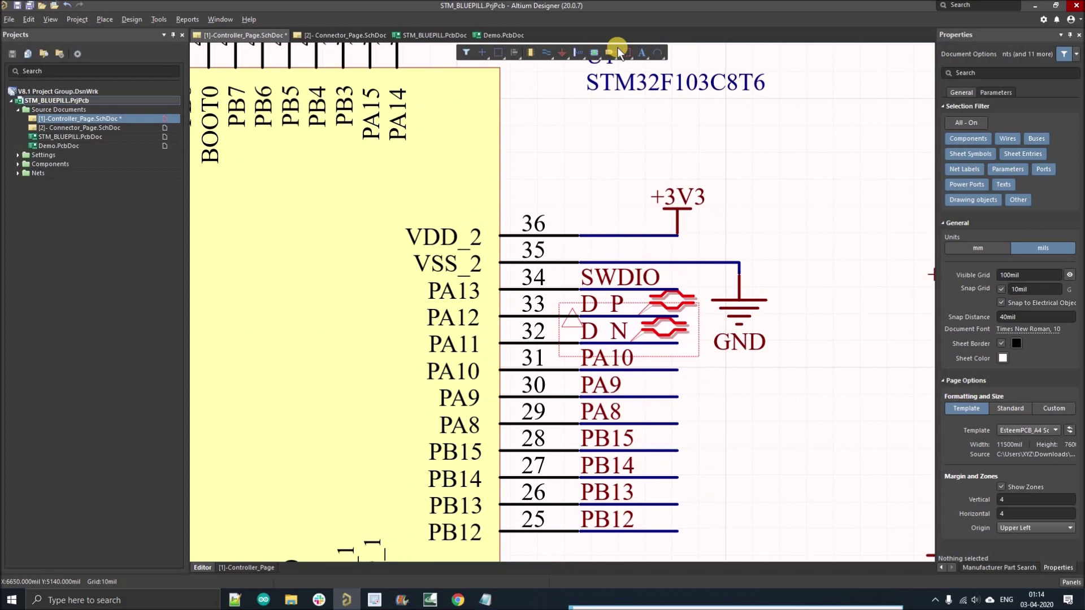
{"action": "left_click", "coordinate": [613, 51]}
{"action": "left_click", "coordinate": [626, 52]}
{"action": "left_click", "coordinate": [632, 68]}
{"action": "key", "text": "Page_Up"}
{"action": "key", "text": "space"}
{"action": "key", "text": "space"}
{"action": "key", "text": "space"}
{"action": "left_click", "coordinate": [729, 401]}
{"action": "key", "text": "Escape"}
Step: Label the parameter set USB and add a Net Class entry with value USB
{"action": "left_click", "coordinate": [796, 402]}
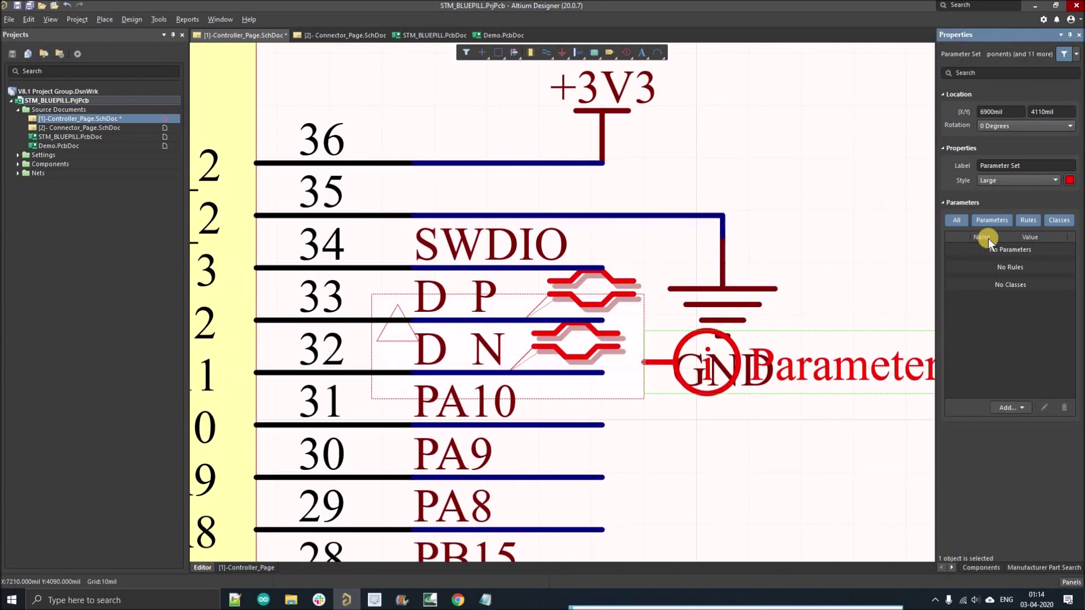
{"action": "type", "text": "USV"}
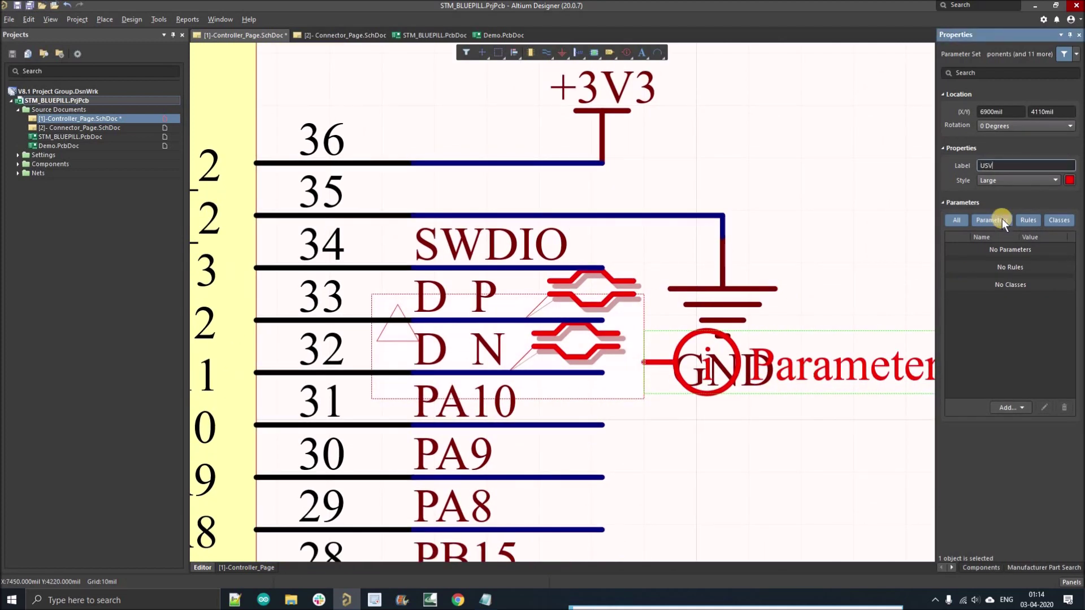
{"action": "key", "text": "BackSpace"}
{"action": "type", "text": "B"}
{"action": "left_click", "coordinate": [1010, 405]}
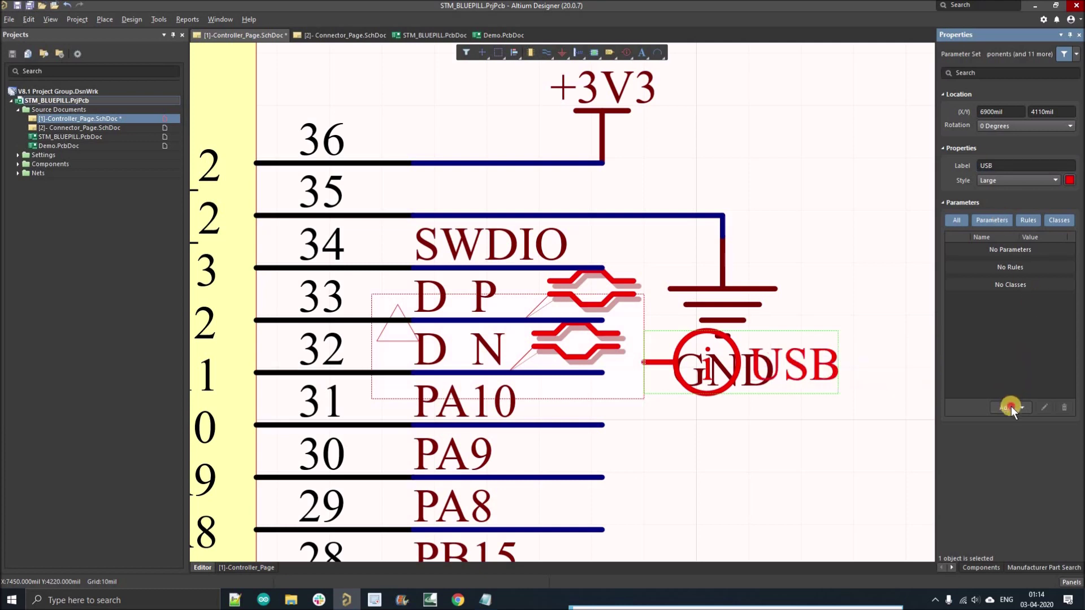
{"action": "left_click", "coordinate": [1020, 408]}
{"action": "left_click", "coordinate": [1034, 300]}
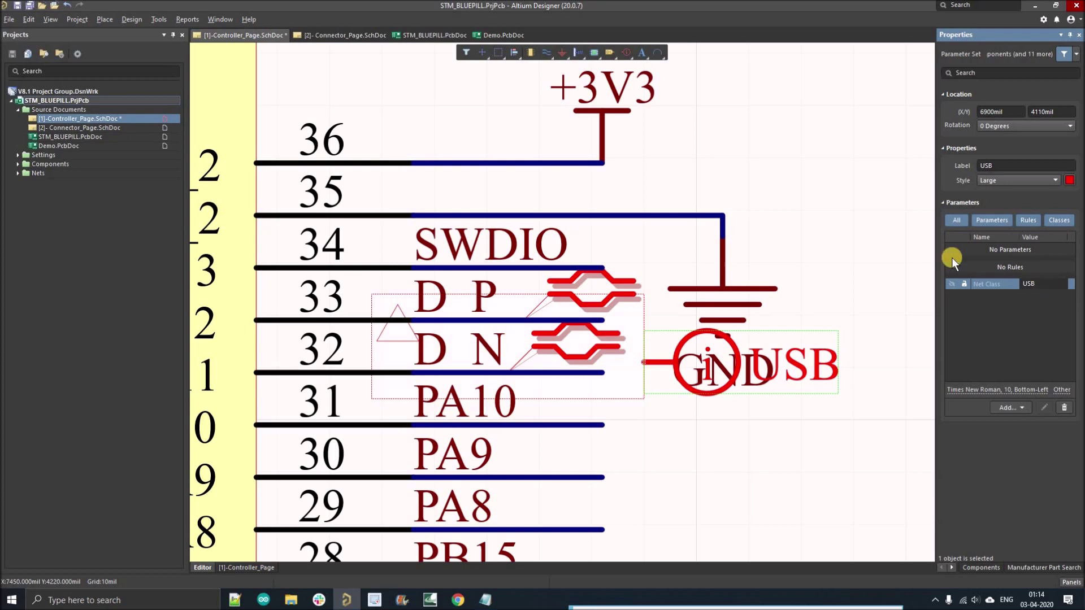
{"action": "left_click", "coordinate": [721, 316]}
Step: Move the GND symbol to the right, clear of the USB directive
{"action": "scroll", "coordinate": [721, 316], "scroll_direction": "down", "scroll_amount": 3, "text": "ctrl"}
{"action": "scroll", "coordinate": [713, 344], "scroll_direction": "down", "scroll_amount": 2, "text": "ctrl"}
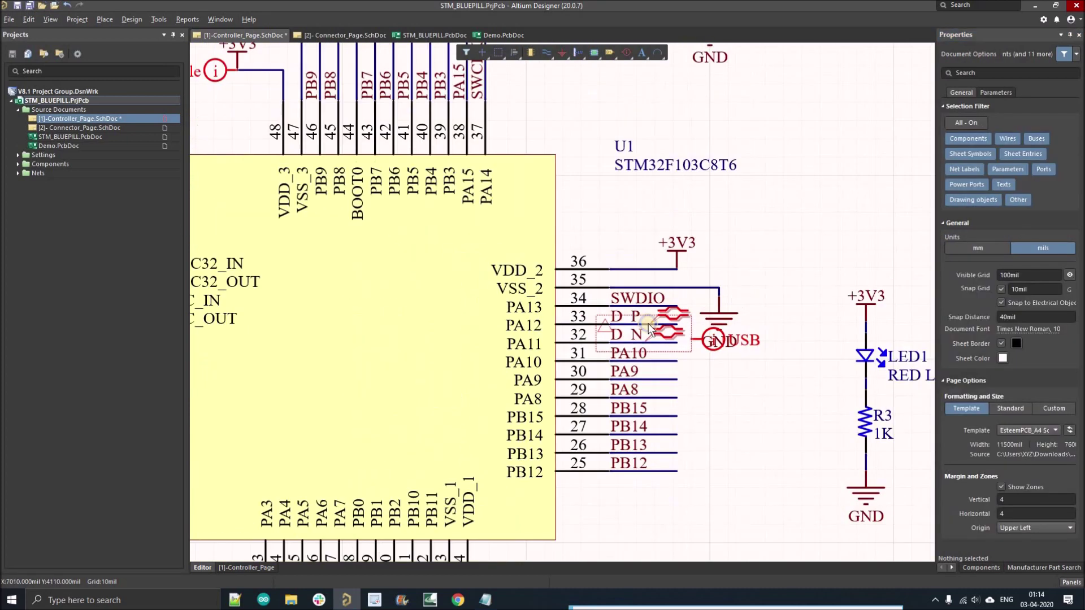
{"action": "scroll", "coordinate": [635, 302], "scroll_direction": "up", "scroll_amount": 3, "text": "ctrl"}
{"action": "left_click_drag", "start_coordinate": [635, 297], "coordinate": [740, 248]}
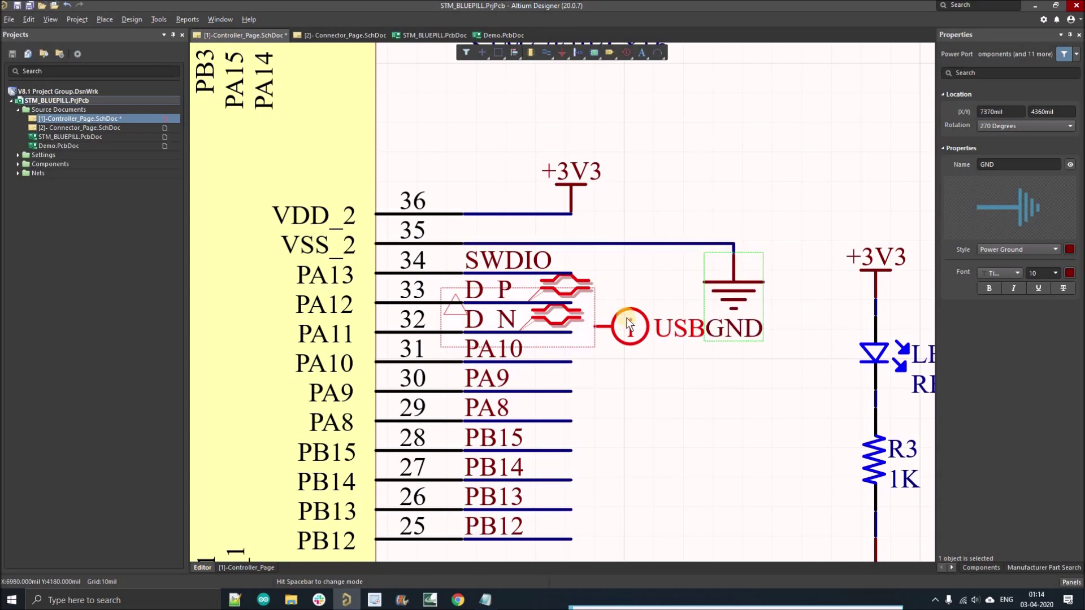
Step: Set the USB directive's style to Tiny and save Controller_Page.SchDoc
{"action": "left_click", "coordinate": [627, 318]}
{"action": "left_click", "coordinate": [1006, 218]}
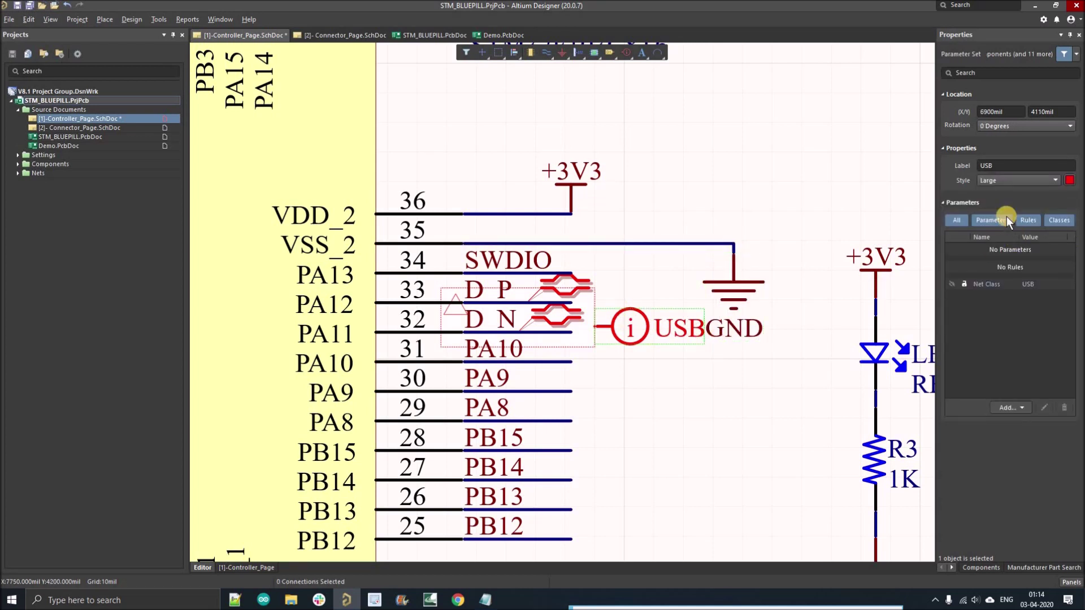
{"action": "left_click", "coordinate": [992, 182]}
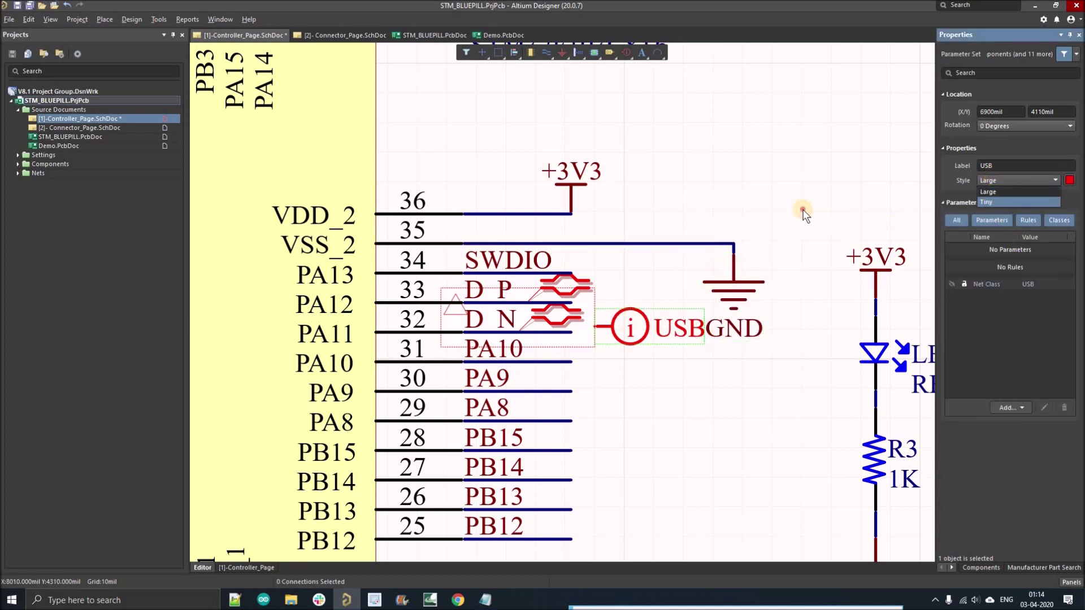
{"action": "left_click", "coordinate": [992, 202]}
{"action": "left_click", "coordinate": [631, 318]}
{"action": "scroll", "coordinate": [632, 318], "scroll_direction": "down", "scroll_amount": 5, "text": "ctrl"}
{"action": "scroll", "coordinate": [689, 297], "scroll_direction": "up", "scroll_amount": 1, "text": "ctrl"}
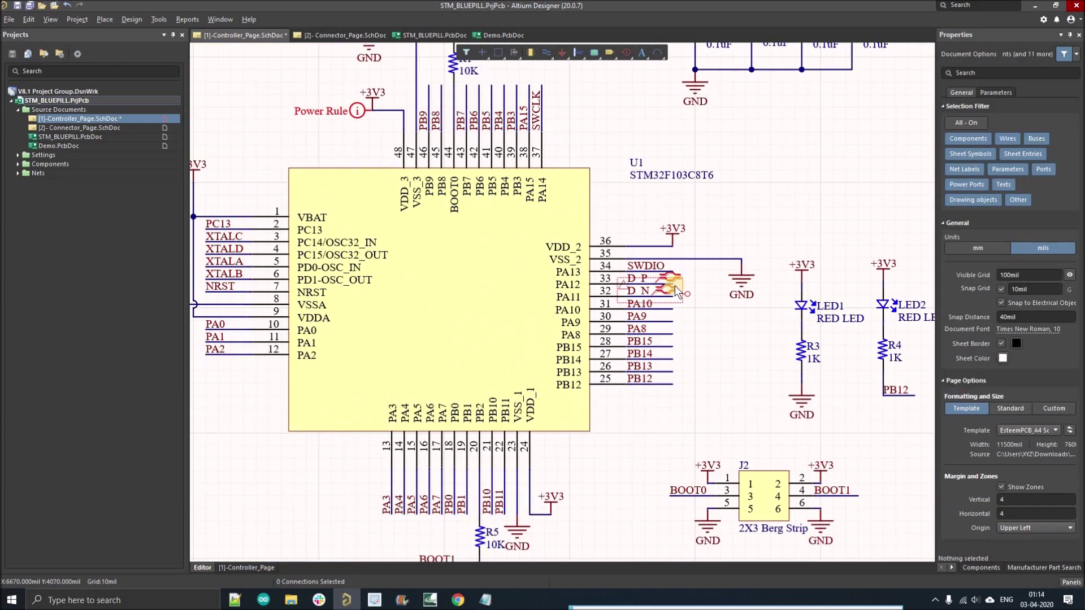
{"action": "scroll", "coordinate": [749, 306], "scroll_direction": "down", "scroll_amount": 4, "text": "ctrl"}
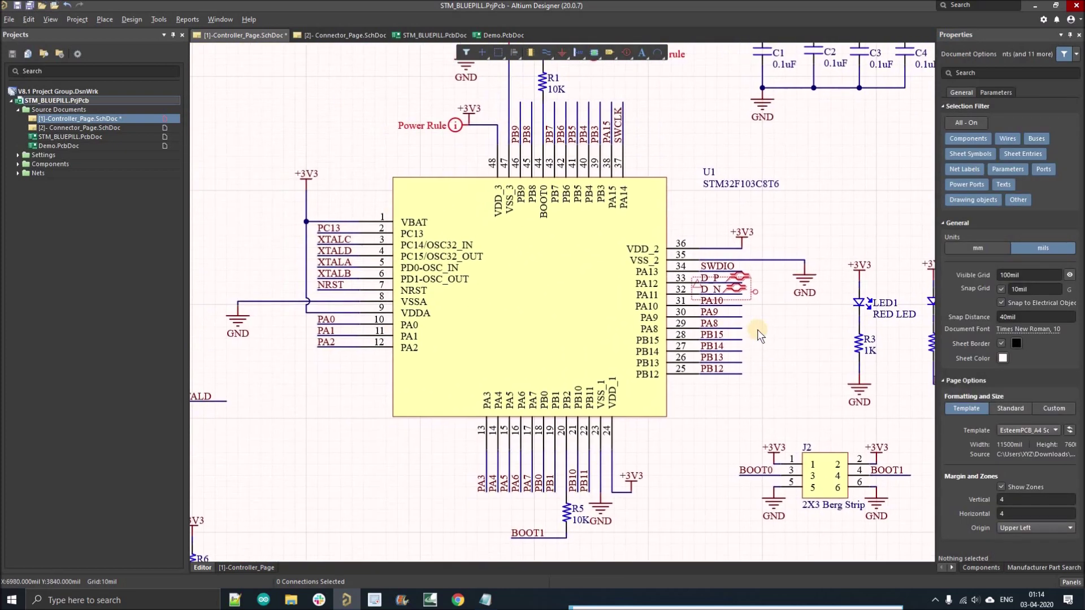
{"action": "key", "text": "ctrl+s"}
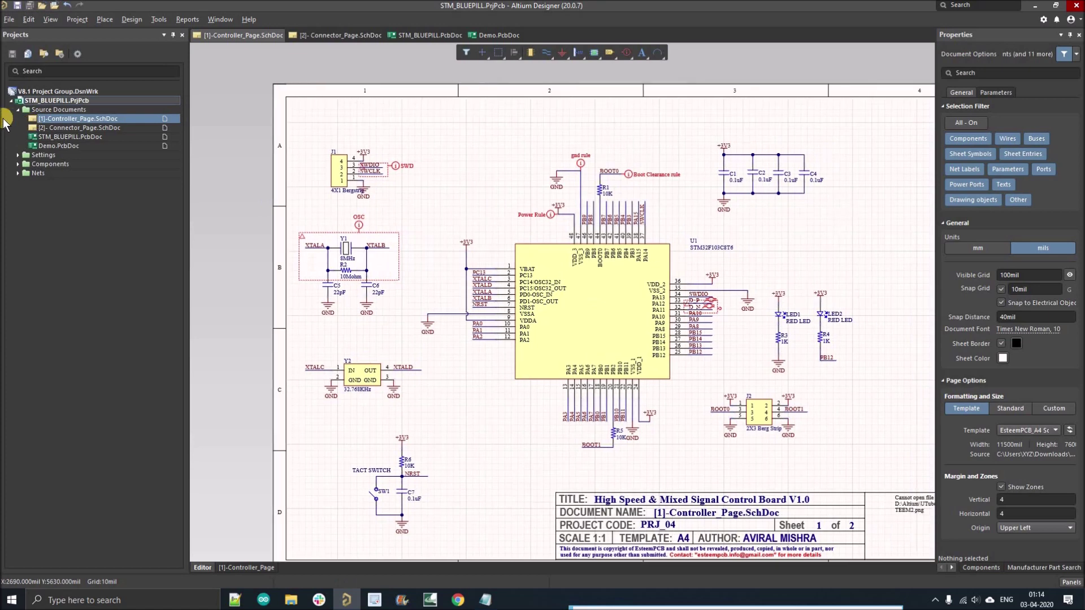
Step: Open STM_BLUEPILL.PcbDoc and import the OSC, SWD and USB net classes from the schematic
{"action": "double_click", "coordinate": [46, 138]}
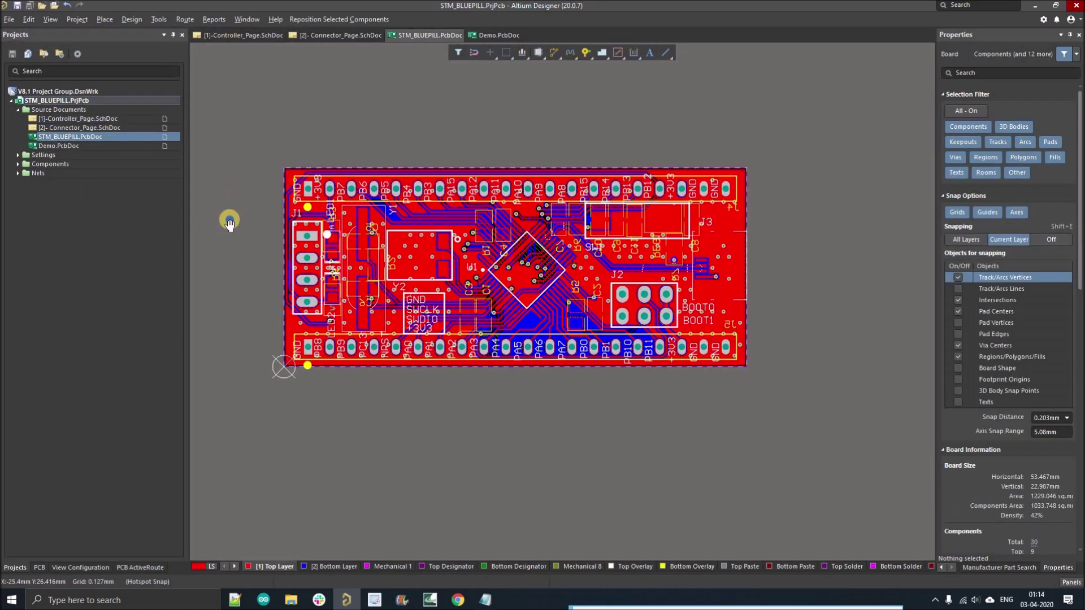
{"action": "left_click", "coordinate": [132, 19]}
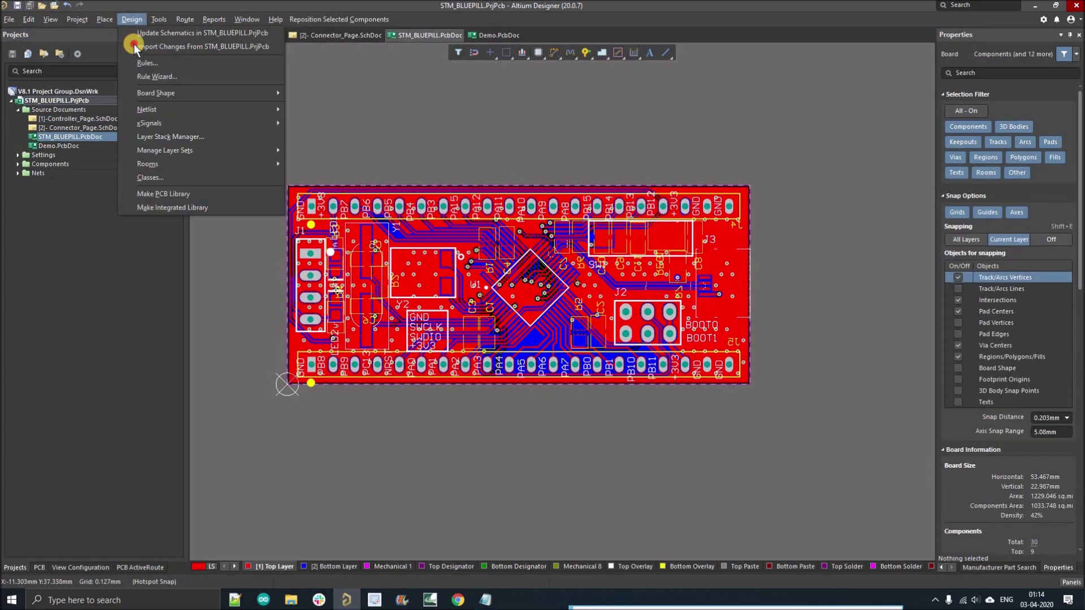
{"action": "left_click", "coordinate": [429, 310]}
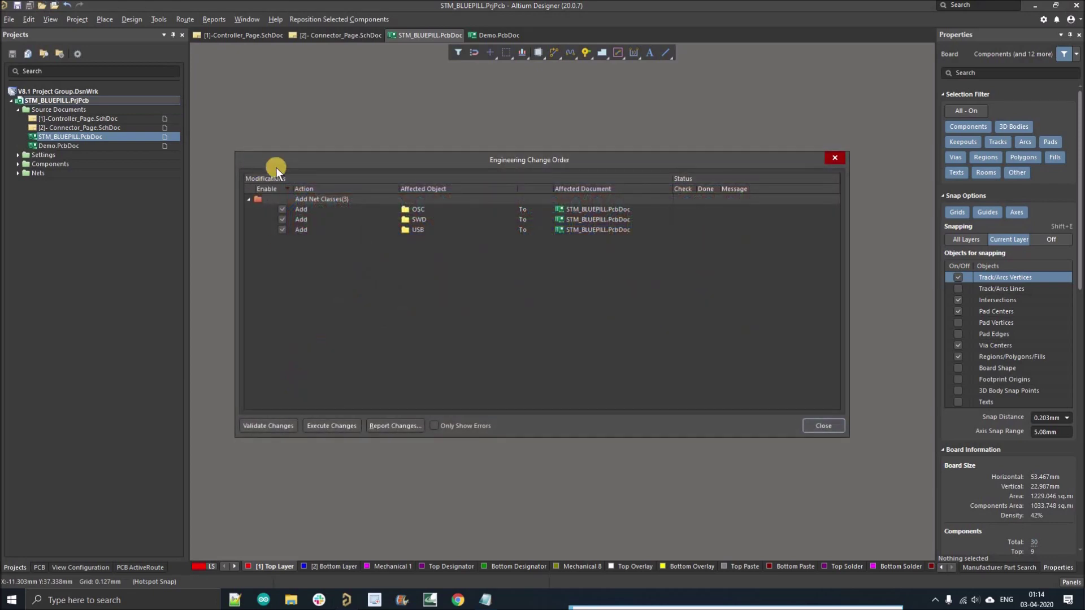
{"action": "left_click", "coordinate": [261, 202]}
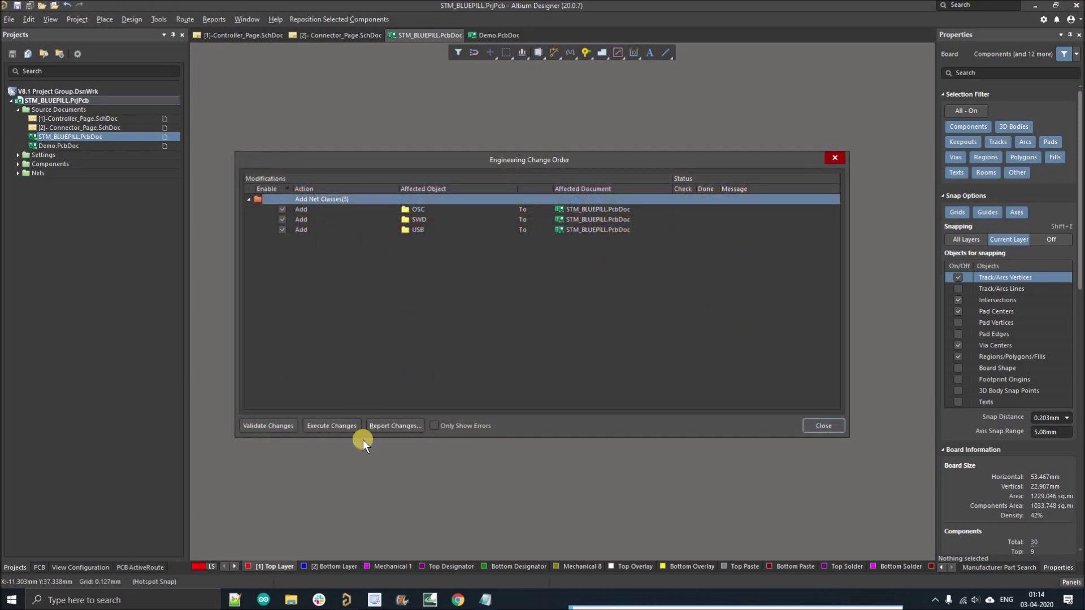
{"action": "left_click", "coordinate": [331, 425]}
{"action": "left_click", "coordinate": [814, 426]}
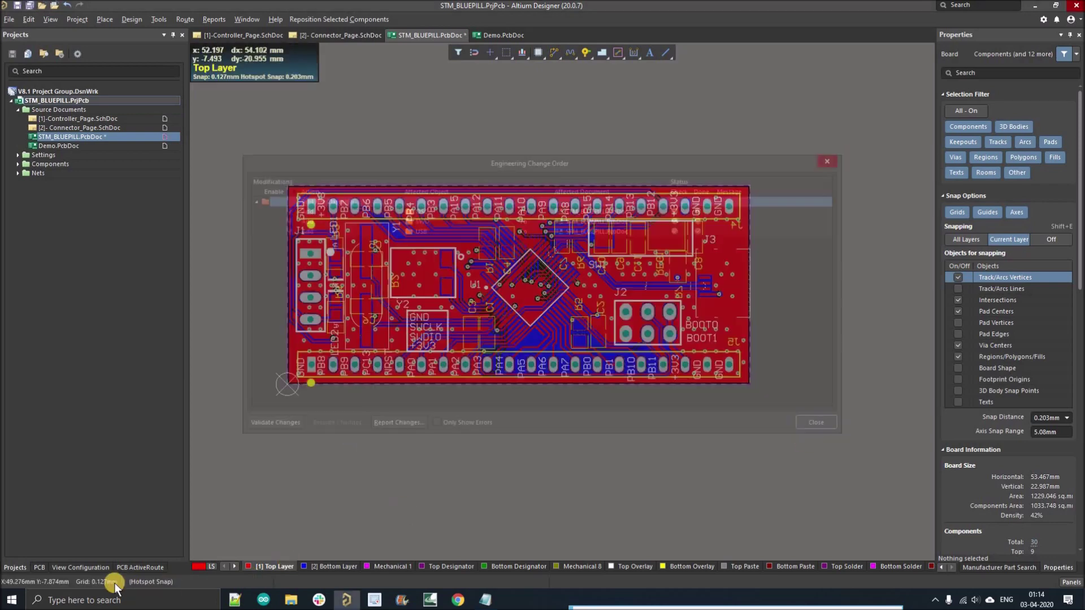
Step: Show the USB net class's D_N and D_P nets in the PCB panel's Nets view
{"action": "left_click", "coordinate": [35, 567]}
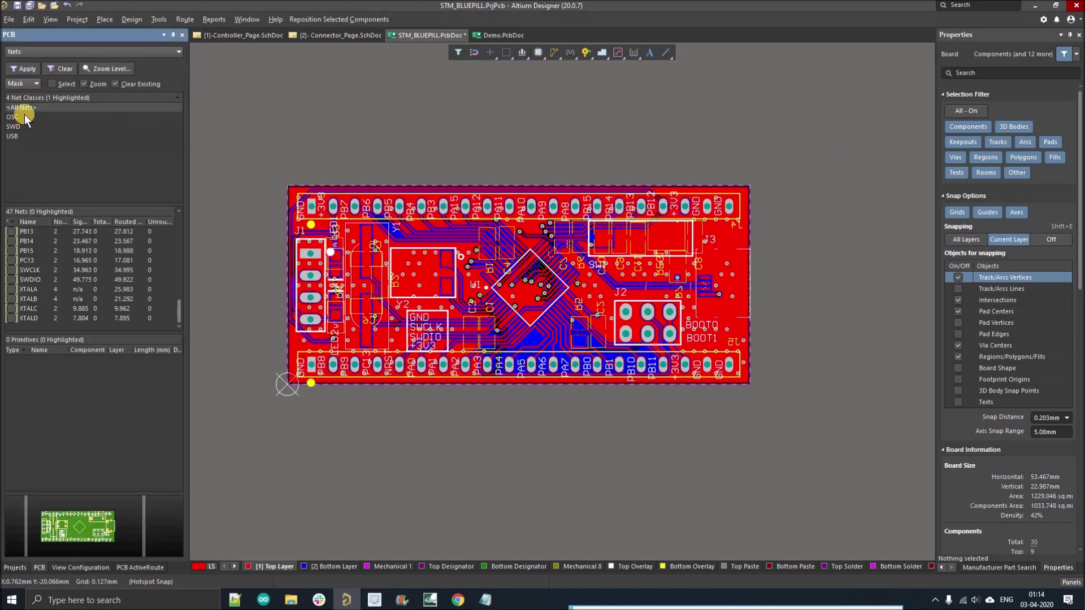
{"action": "left_click", "coordinate": [25, 115]}
{"action": "left_click", "coordinate": [25, 135]}
{"action": "left_click", "coordinate": [554, 213]}
{"action": "scroll", "coordinate": [496, 235], "scroll_direction": "down", "scroll_amount": 2, "text": "ctrl"}
{"action": "right_click_drag", "start_coordinate": [496, 235], "coordinate": [493, 243]}
{"action": "scroll", "coordinate": [273, 154], "scroll_direction": "down", "scroll_amount": 3, "text": "ctrl"}
{"action": "scroll", "coordinate": [213, 157], "scroll_direction": "down", "scroll_amount": 1, "text": "ctrl"}
Step: Create a new Clearance_1 rule in the Design Rules editor
{"action": "left_click", "coordinate": [132, 20]}
{"action": "left_click", "coordinate": [148, 62]}
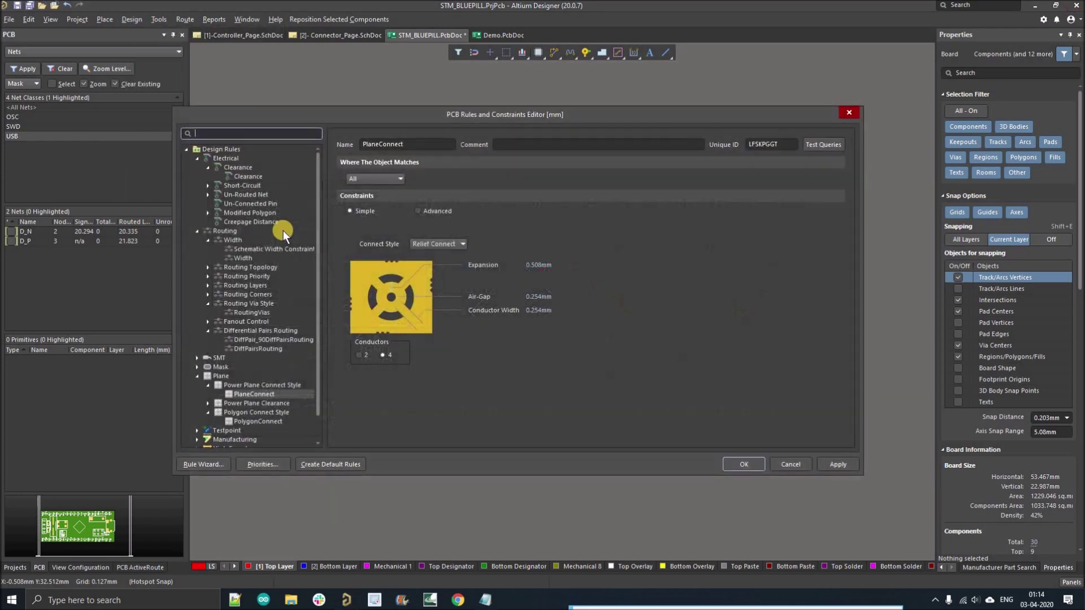
{"action": "left_click", "coordinate": [243, 176]}
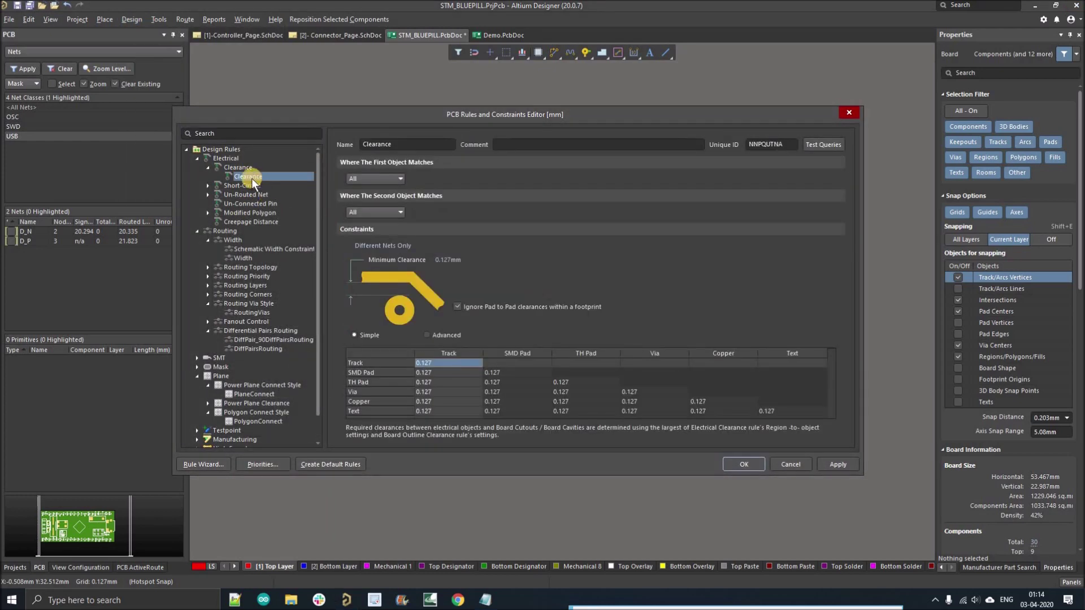
{"action": "right_click", "coordinate": [275, 179]}
{"action": "left_click", "coordinate": [291, 212]}
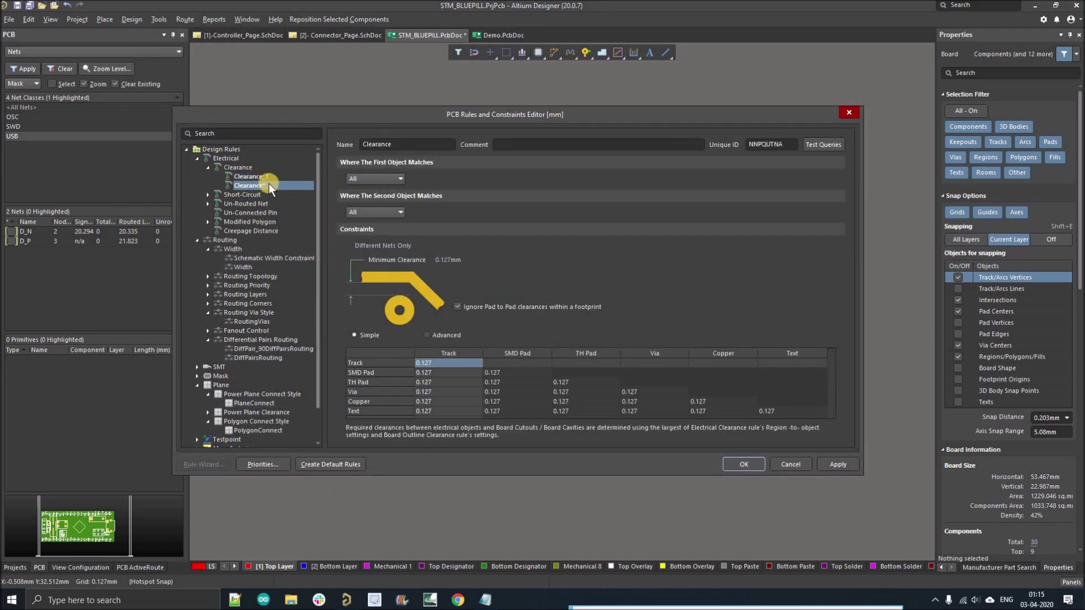
{"action": "left_click", "coordinate": [262, 177]}
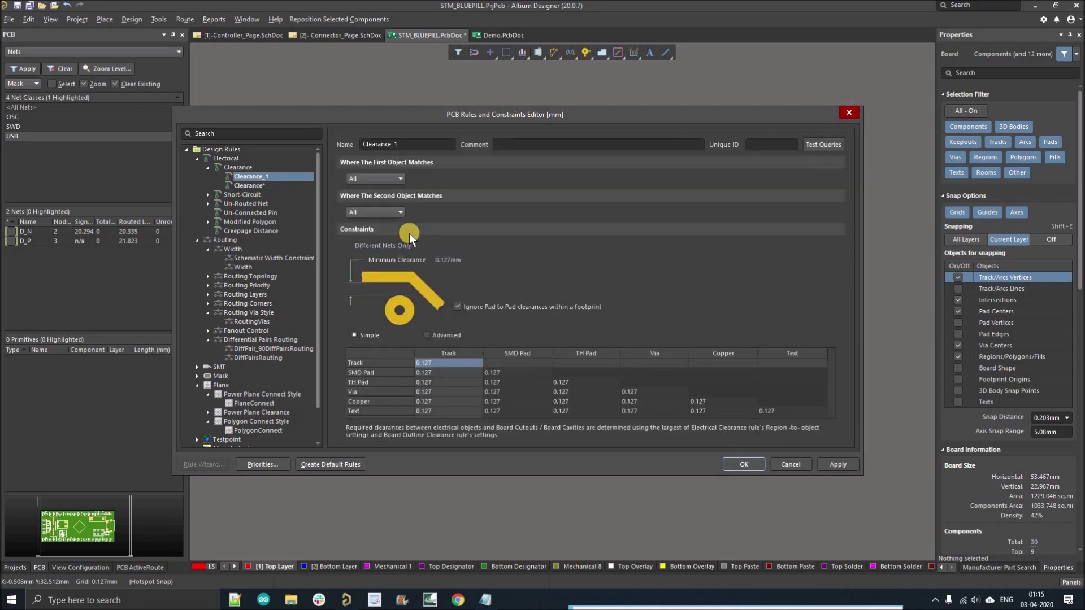
Step: Match Clearance_1's first object by Net Class, set 10 mm minimum clearance, and save
{"action": "left_click", "coordinate": [371, 180]}
{"action": "left_click", "coordinate": [372, 208]}
{"action": "left_click", "coordinate": [445, 179]}
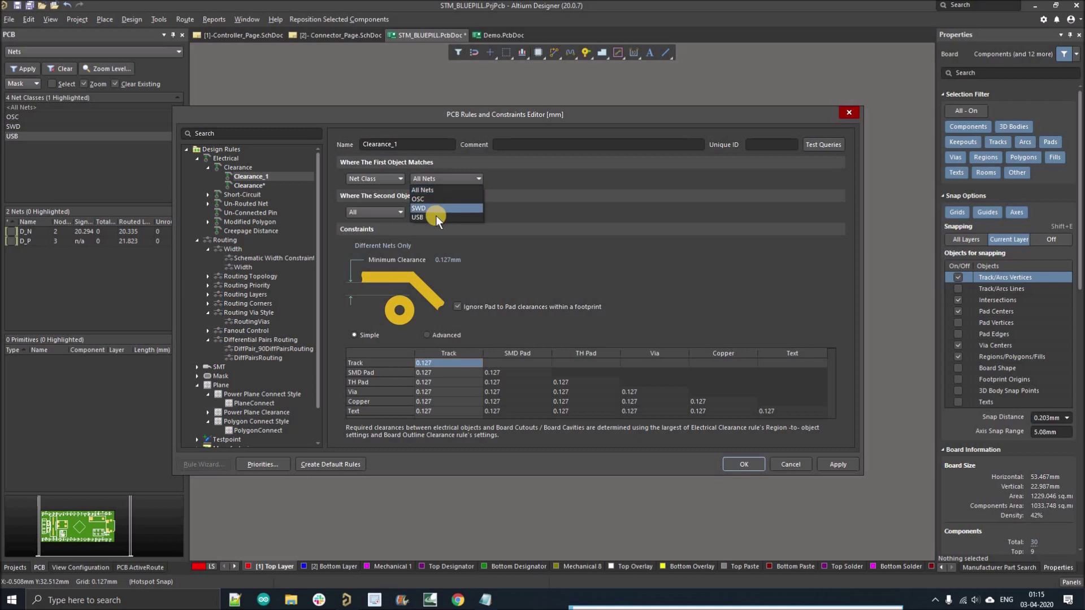
{"action": "left_click", "coordinate": [385, 216]}
{"action": "left_click", "coordinate": [383, 213]}
{"action": "left_click", "coordinate": [378, 226]}
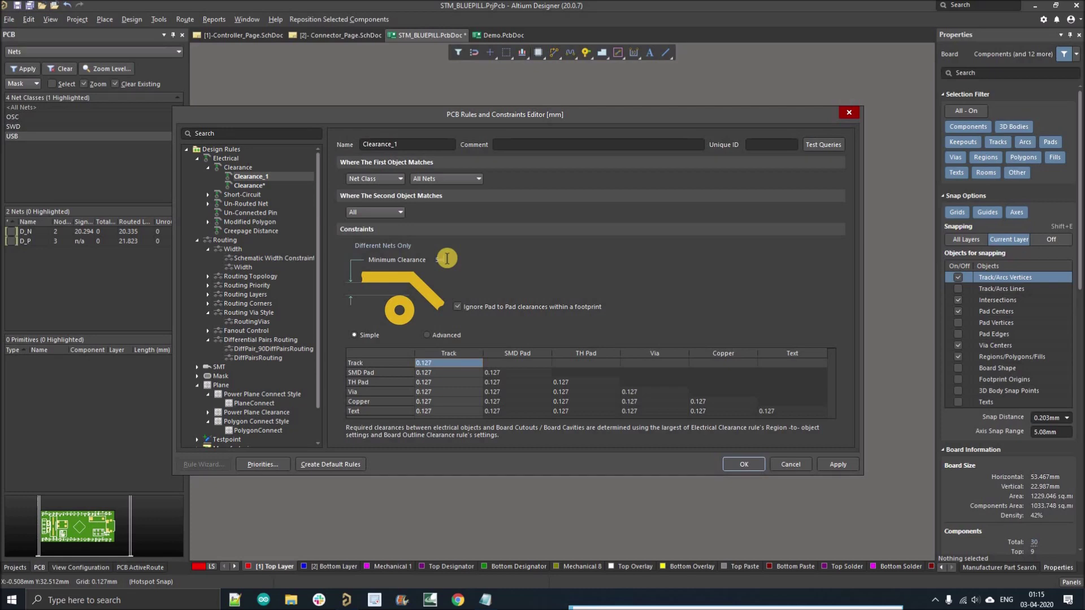
{"action": "type", "text": "10"}
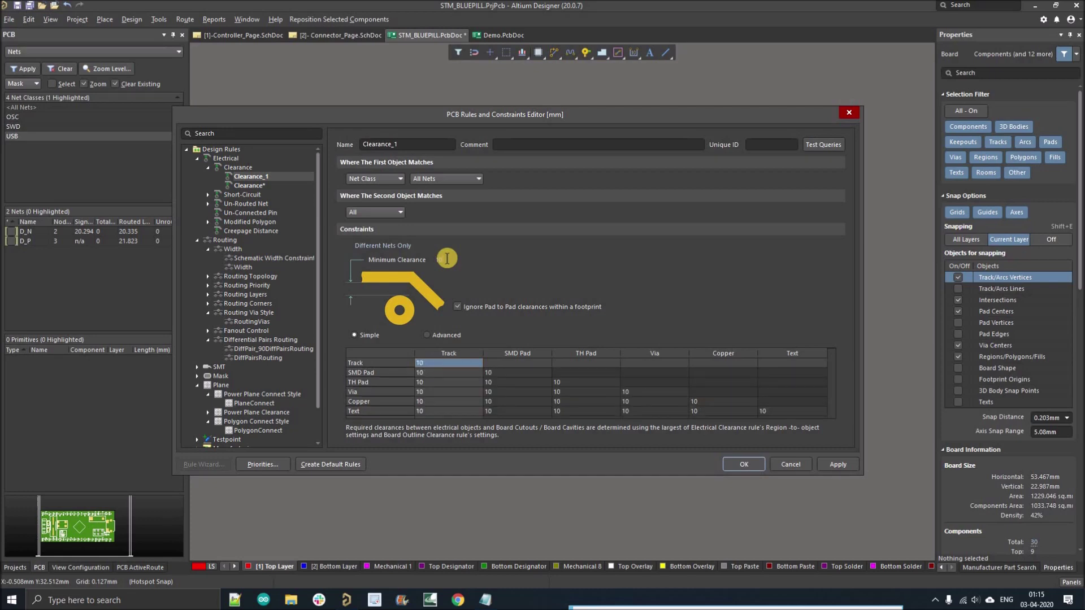
{"action": "left_click", "coordinate": [837, 464]}
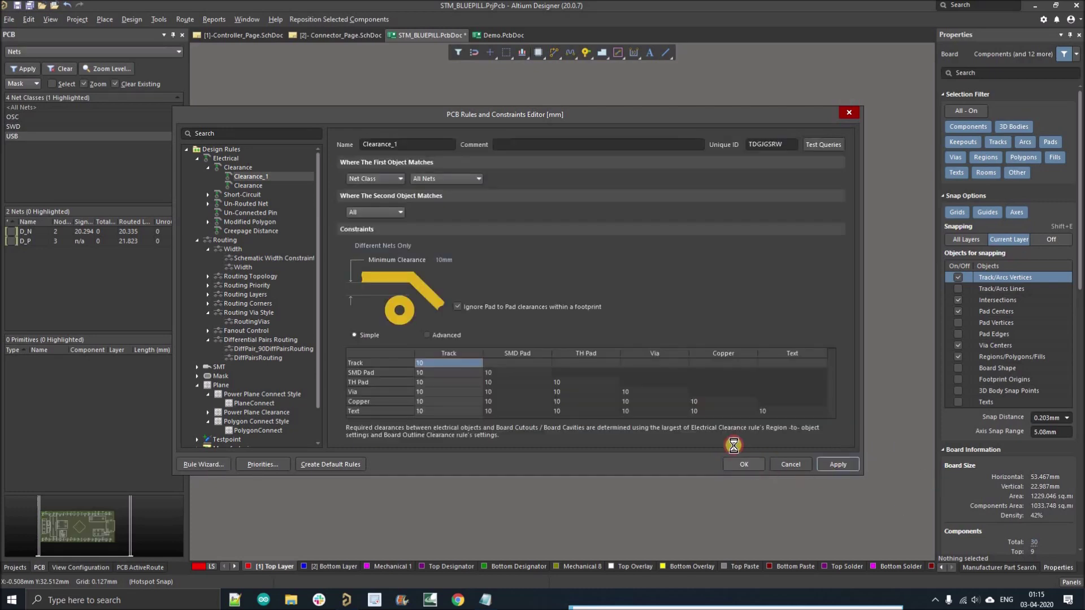
{"action": "left_click", "coordinate": [745, 465]}
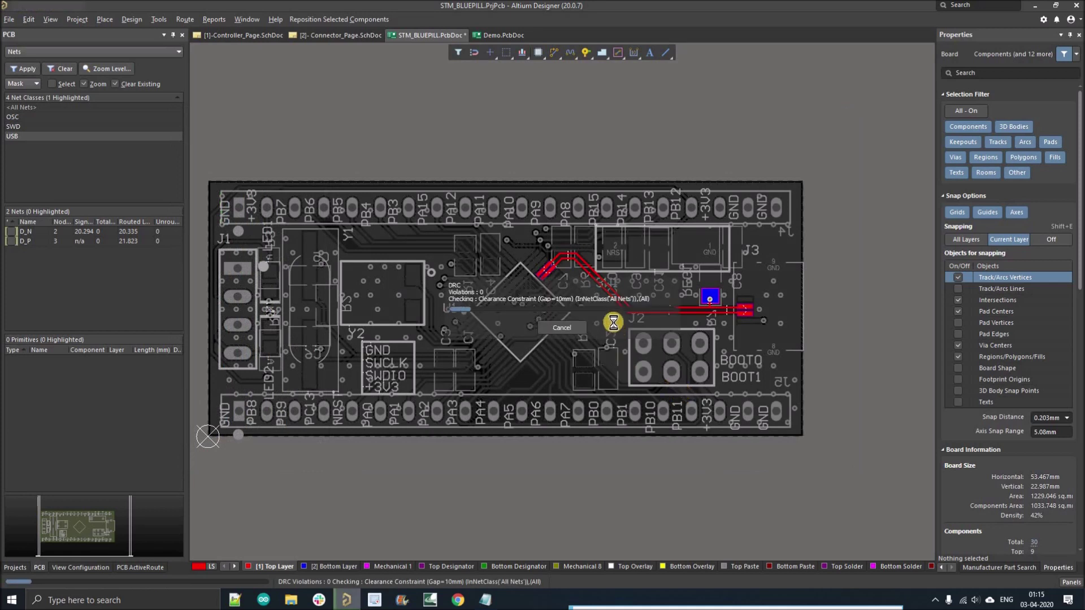
Step: Cancel the running design rule clearance check
{"action": "left_click", "coordinate": [565, 330]}
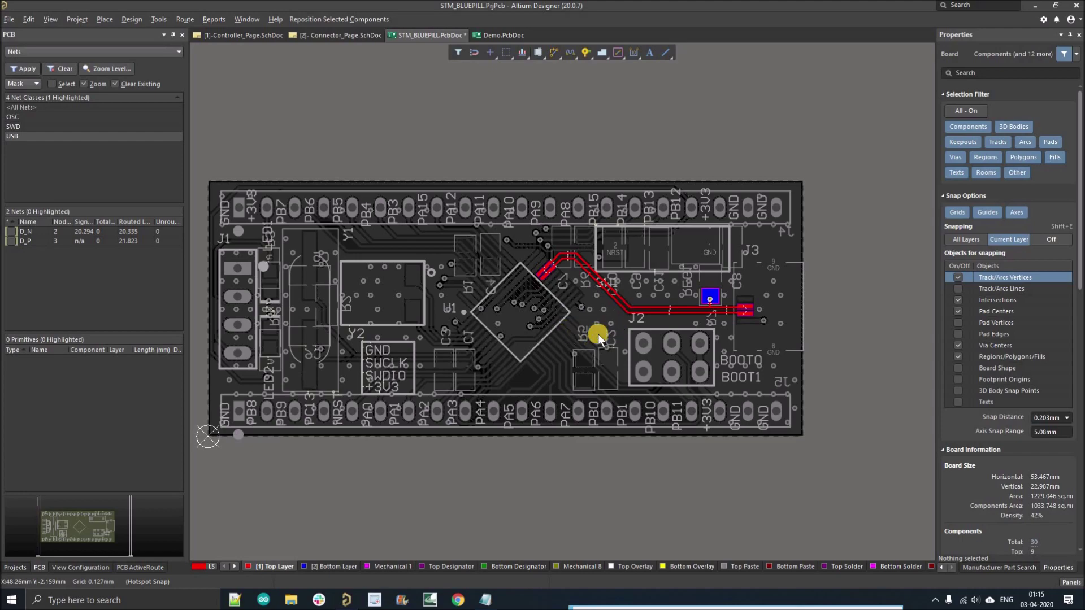
{"action": "scroll", "coordinate": [587, 327], "scroll_direction": "up", "scroll_amount": 1, "text": "ctrl"}
{"action": "scroll", "coordinate": [577, 307], "scroll_direction": "up", "scroll_amount": 1, "text": "ctrl"}
{"action": "scroll", "coordinate": [598, 302], "scroll_direction": "down", "scroll_amount": 2, "text": "ctrl"}
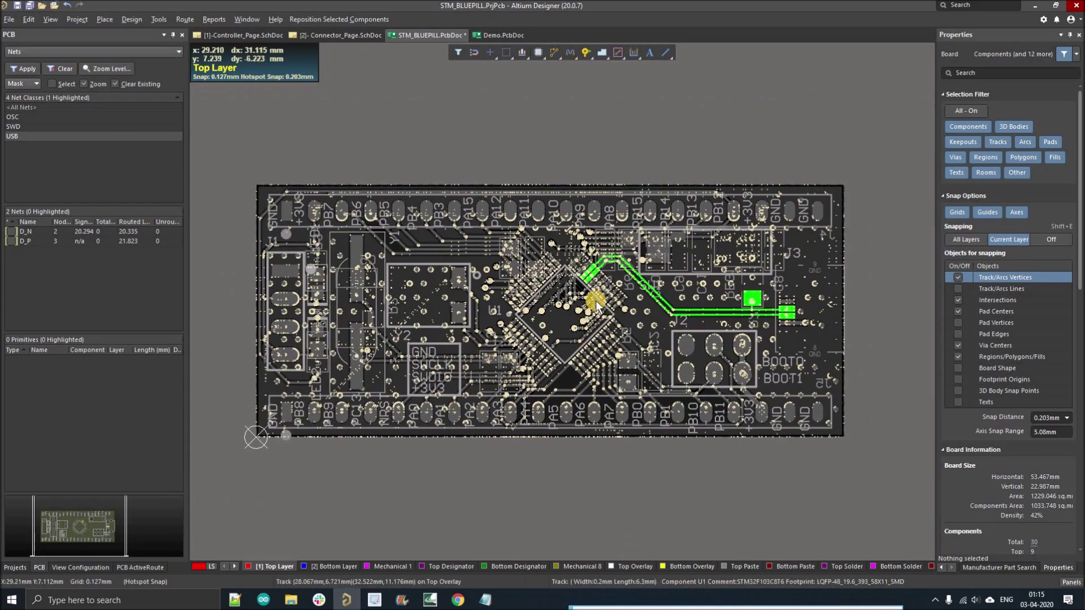
Step: Clear the USB net highlighting so the full board shows in colour
{"action": "left_click", "coordinate": [589, 476]}
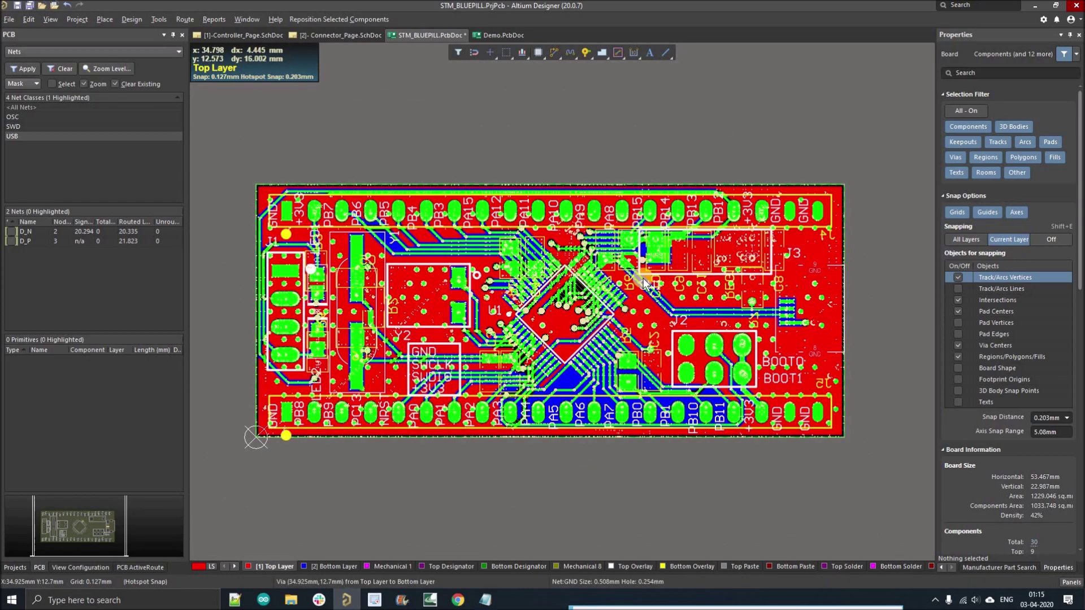
{"action": "scroll", "coordinate": [643, 283], "scroll_direction": "up", "scroll_amount": 2, "text": "ctrl"}
{"action": "scroll", "coordinate": [510, 449], "scroll_direction": "down", "scroll_amount": 1, "text": "ctrl"}
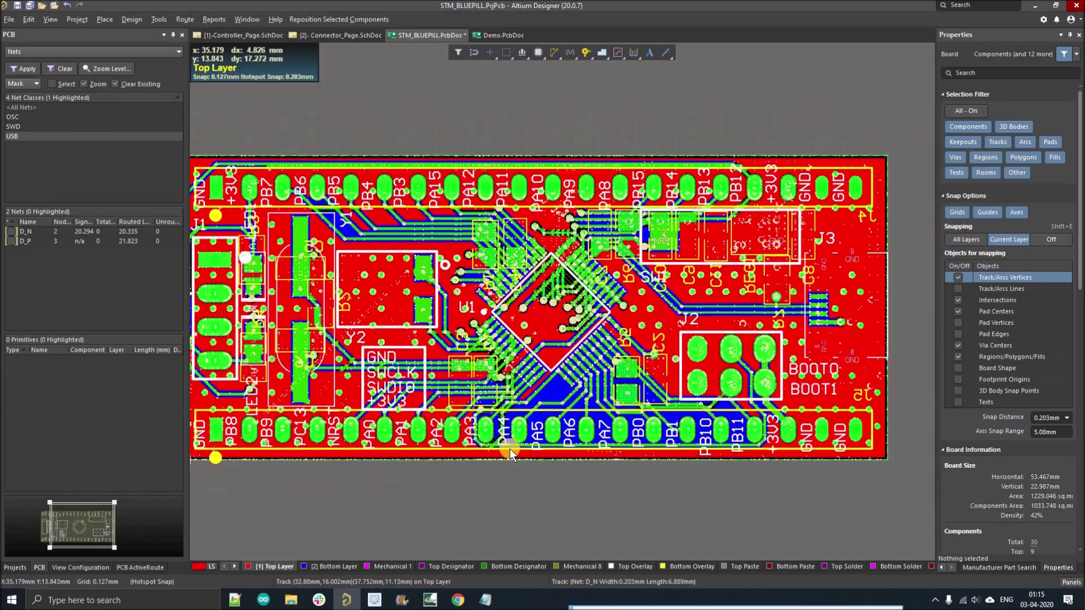
{"action": "scroll", "coordinate": [509, 448], "scroll_direction": "down", "scroll_amount": 1, "text": "ctrl"}
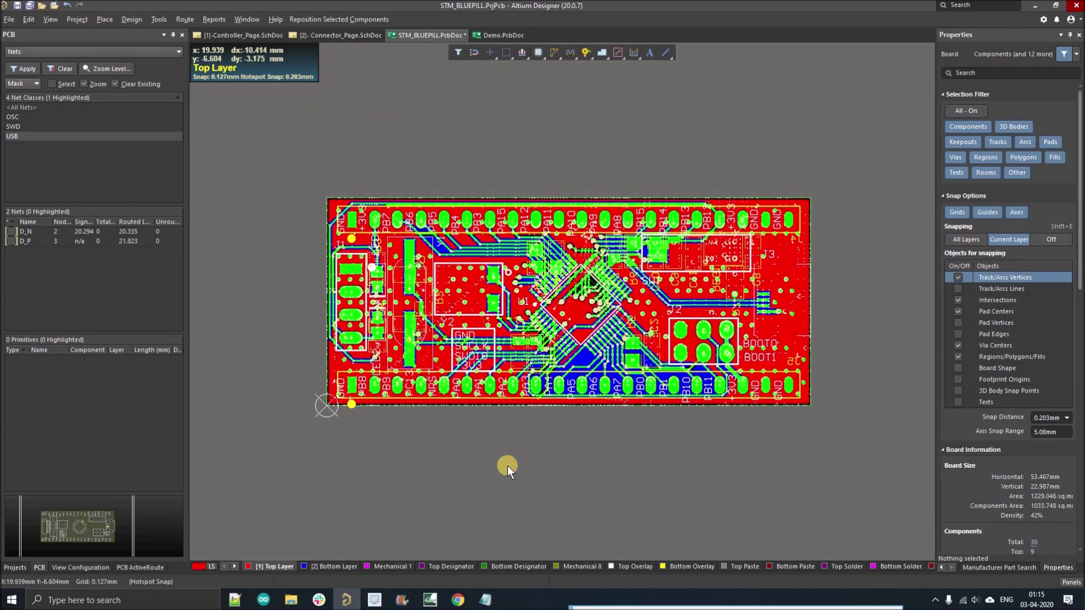
{"action": "right_click_drag", "start_coordinate": [508, 466], "coordinate": [490, 473]}
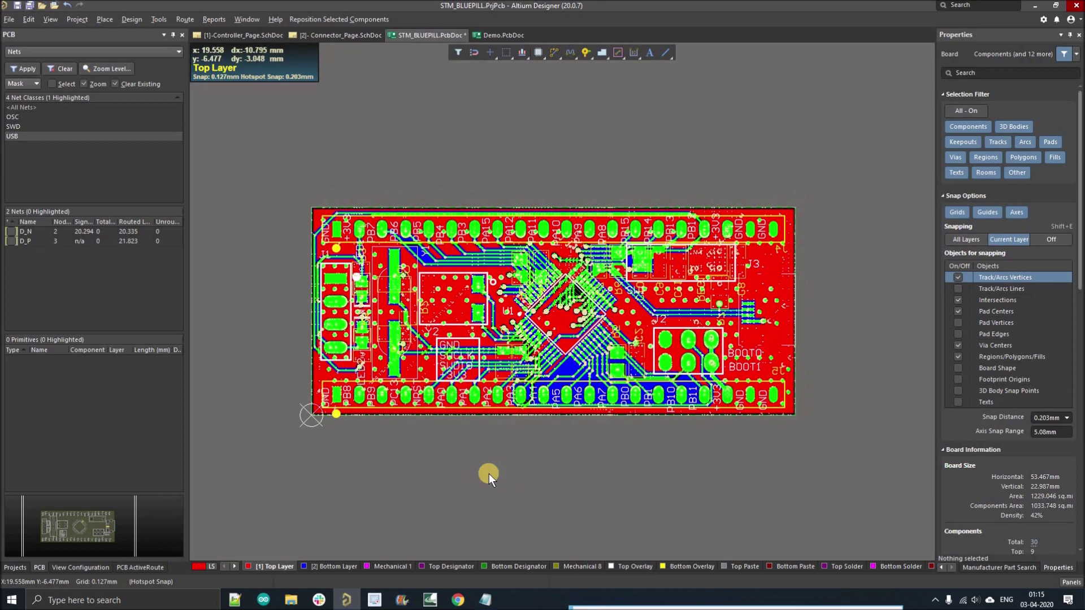